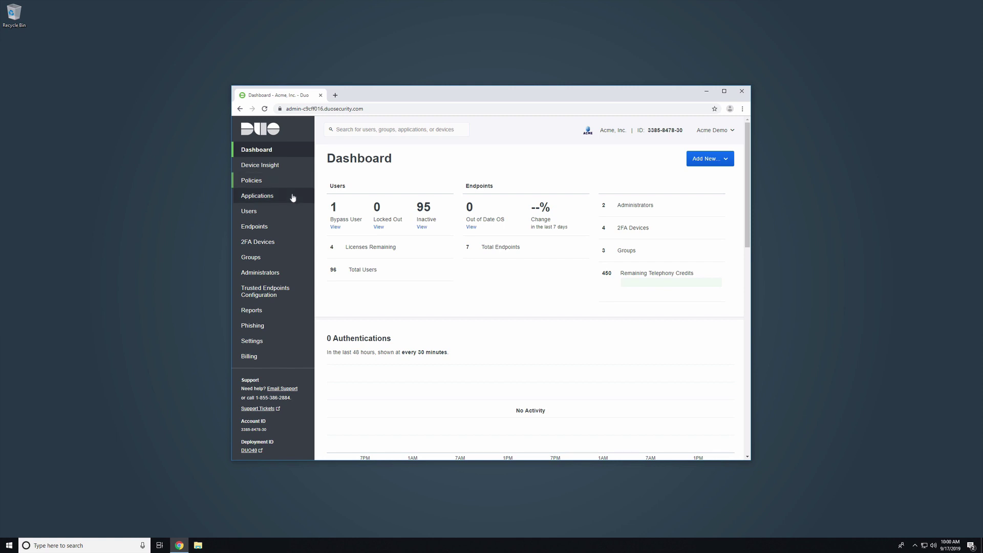
Step: Search the application catalog for 'cisco ise' and protect Cisco ISE RADIUS
left_click(290, 197)
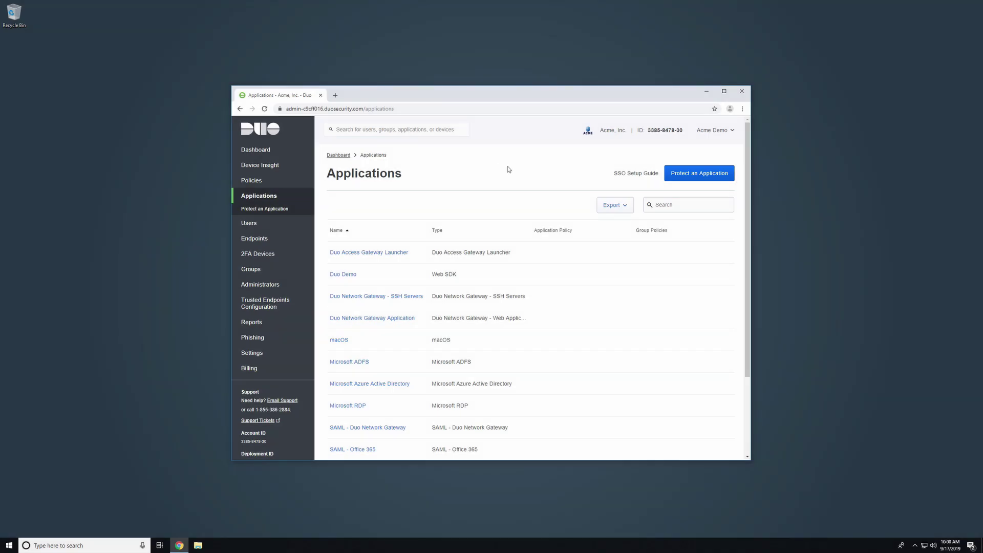
left_click(678, 175)
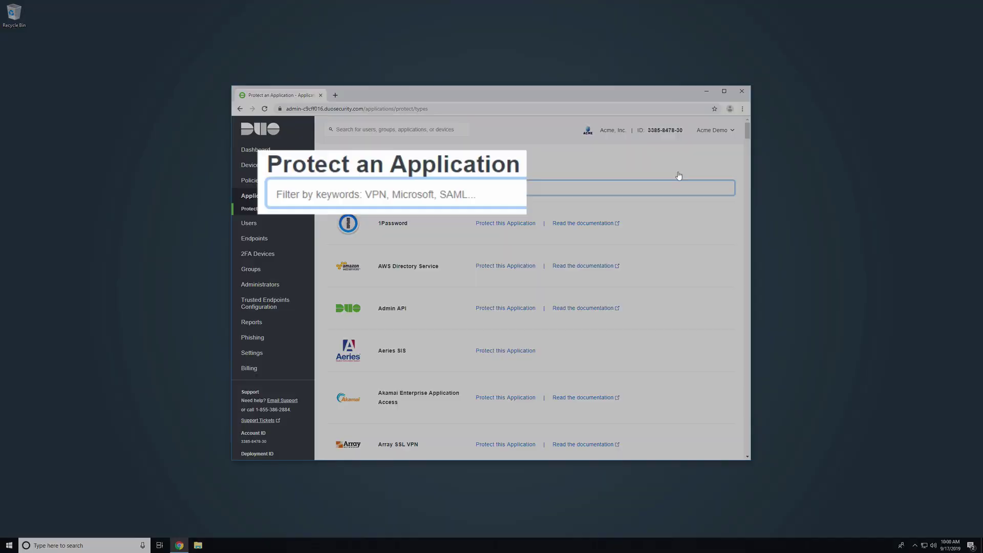
type("cisco ")
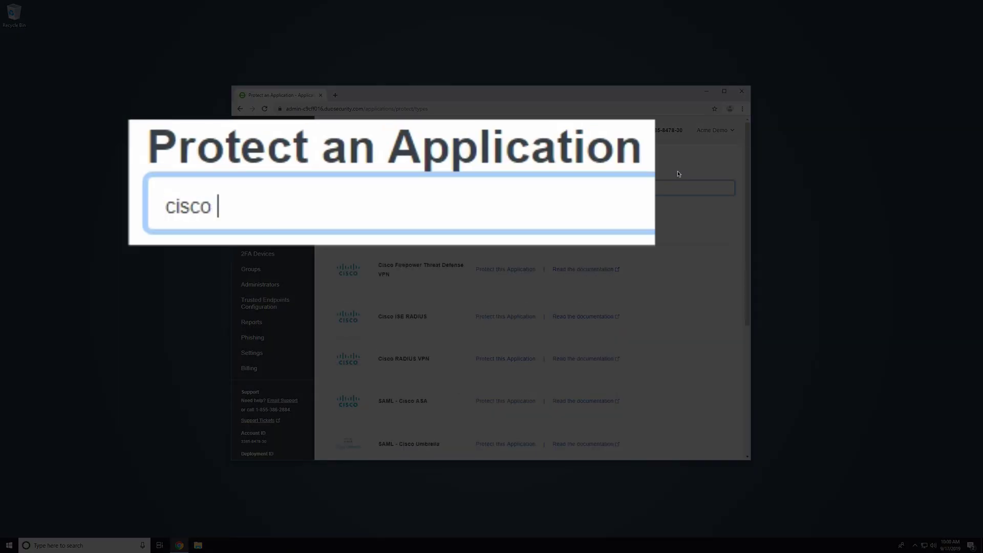
type("ise")
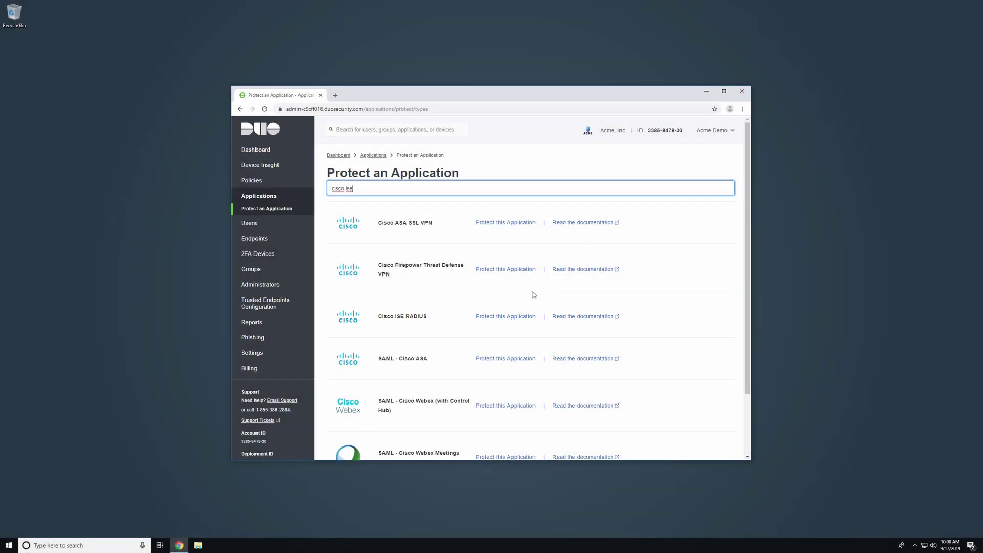
left_click(505, 316)
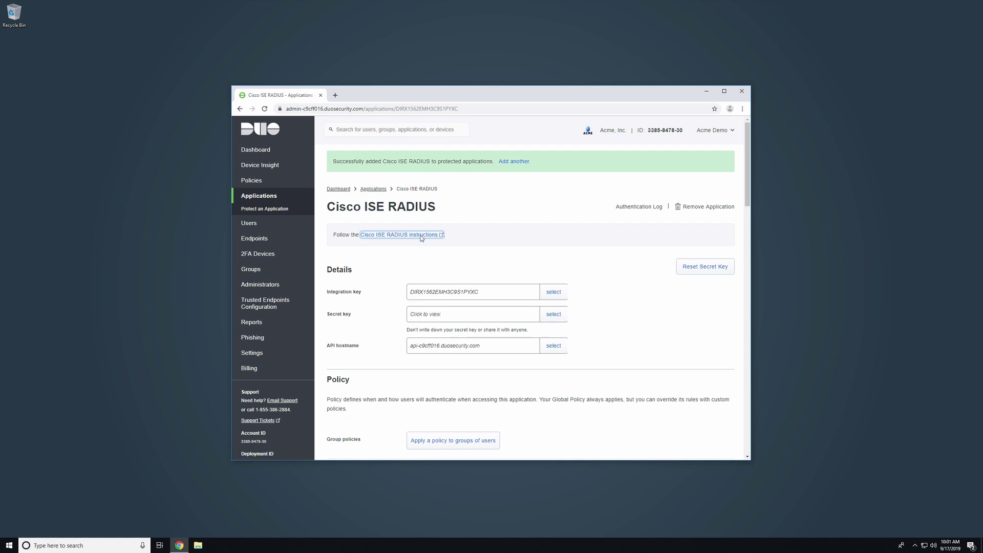
Step: Go to the Cisco ISE guide's Authentication Proxy install section and run duoauthproxy-3.1.0.exe
left_click(421, 236)
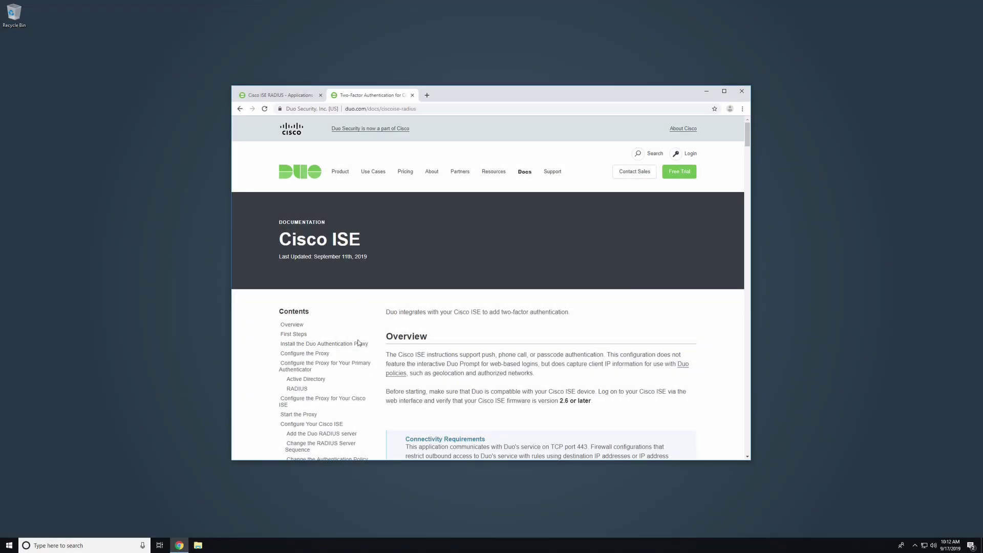
left_click(360, 344)
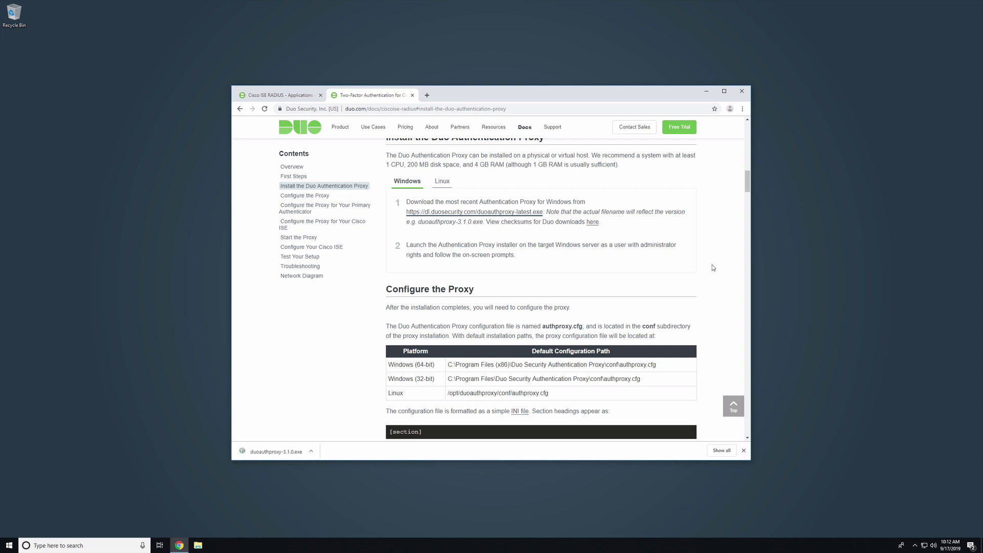
left_click(284, 451)
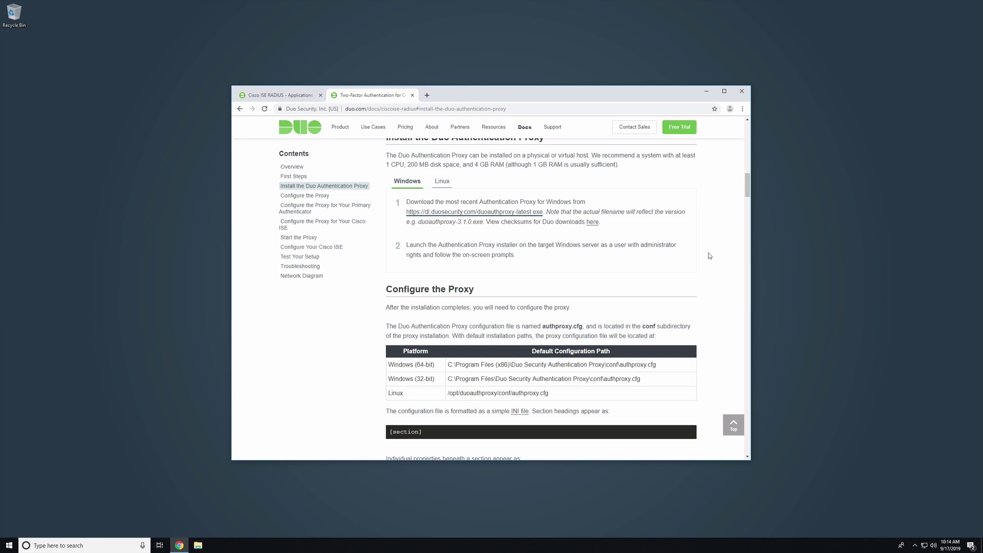
Step: Launch WordPad from the Start menu search
left_click(3, 547)
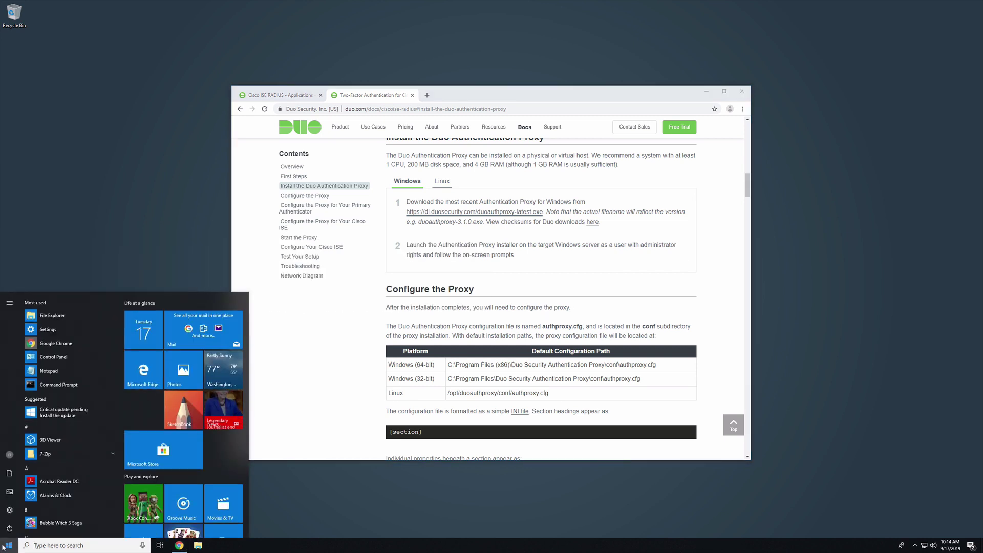
type("wordpad")
left_click(92, 338)
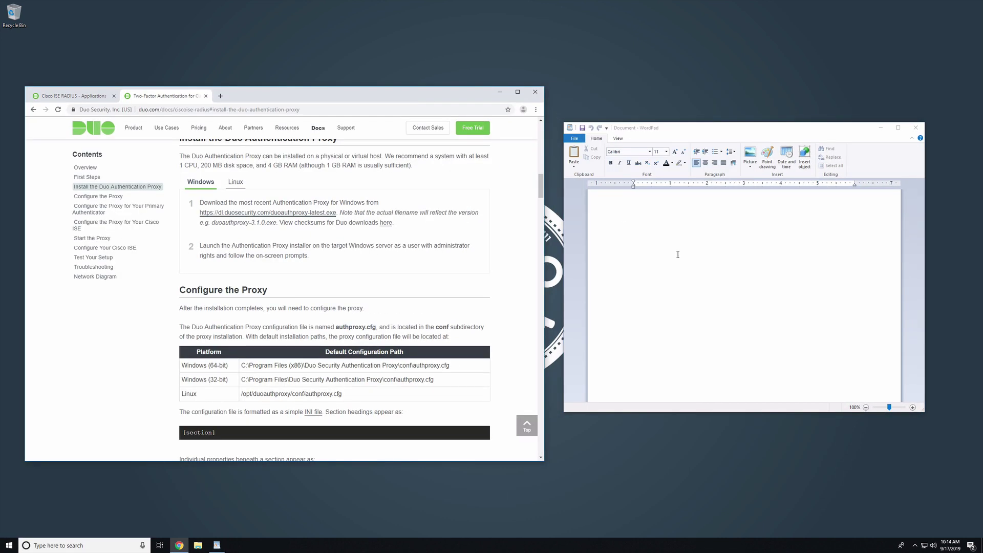
Step: Open authproxy.cfg from C:\Program Files (x86)\Duo Security Authentication Proxy\conf, showing all file types
left_click(574, 138)
left_click(589, 174)
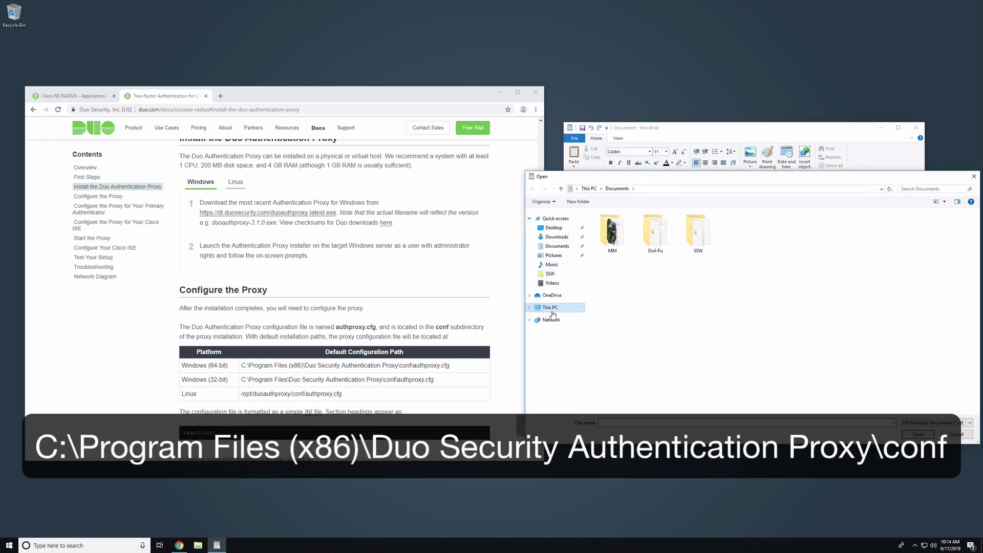
left_click(550, 308)
double_click(635, 312)
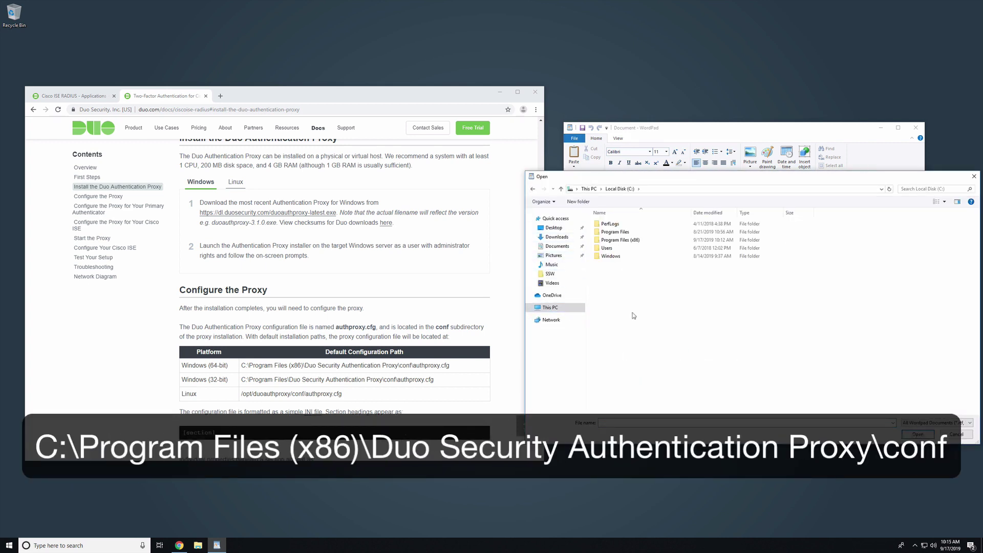
double_click(640, 241)
double_click(642, 248)
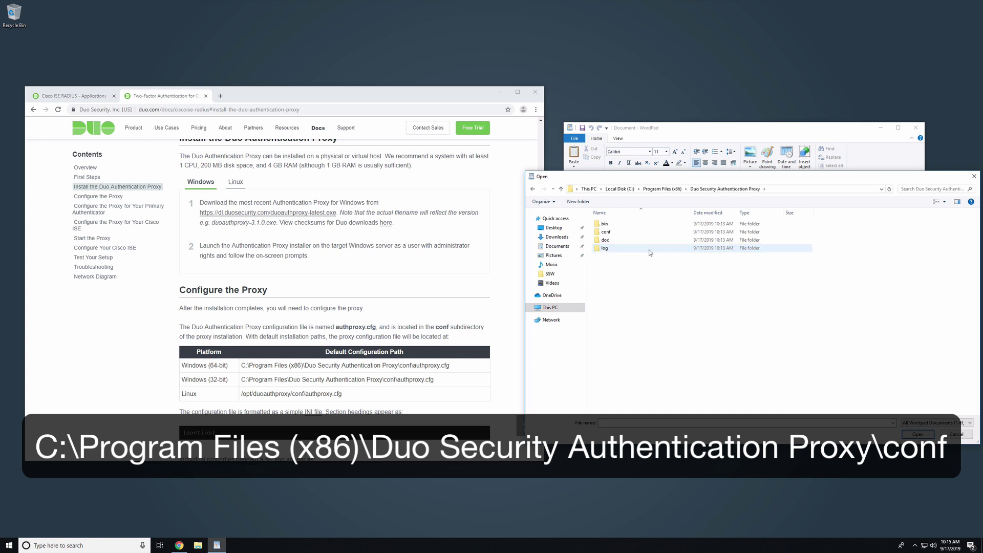
double_click(648, 235)
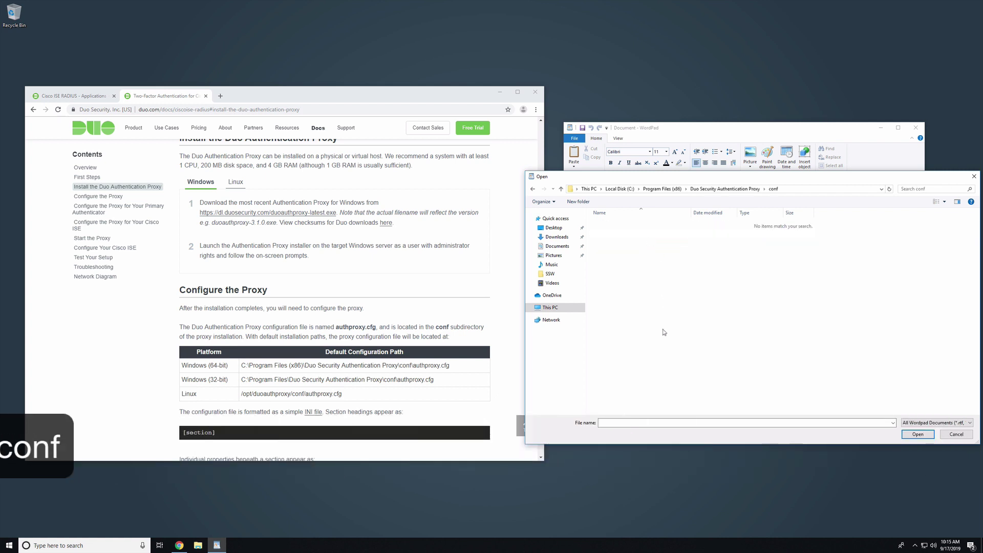
left_click(937, 422)
left_click(922, 471)
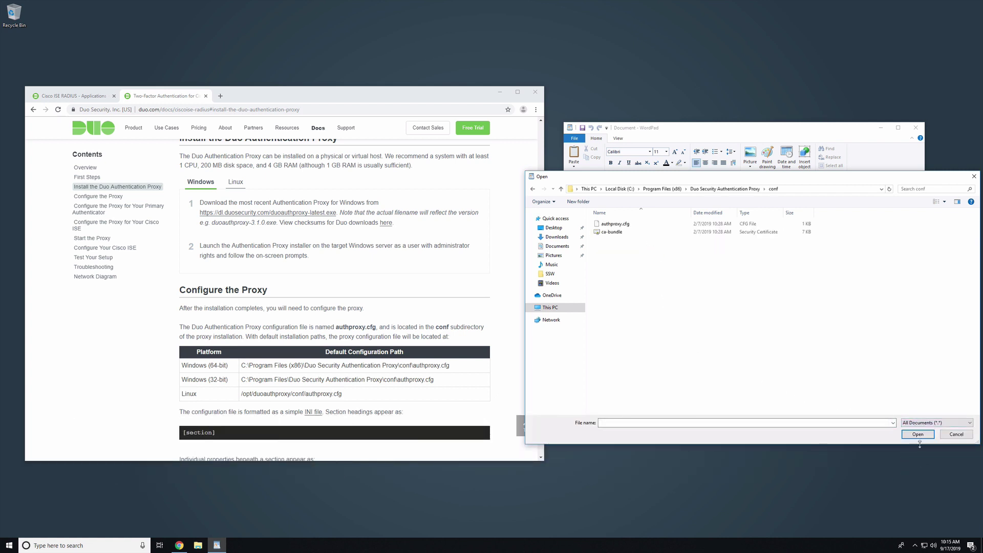
left_click(615, 224)
left_click(918, 435)
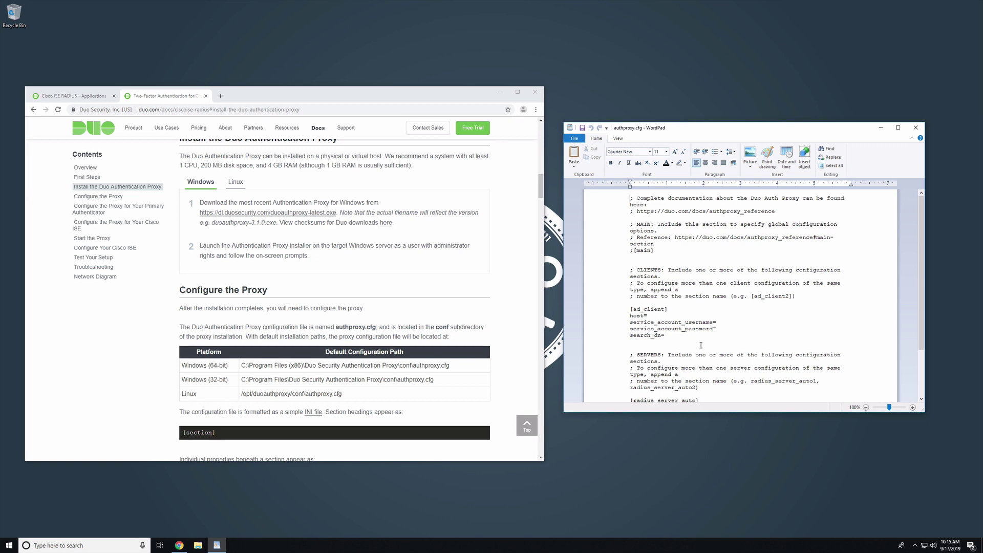
Step: Clear the file and start an [ad_client] section with host=192.168.1.1
key("ctrl+a")
key("Delete")
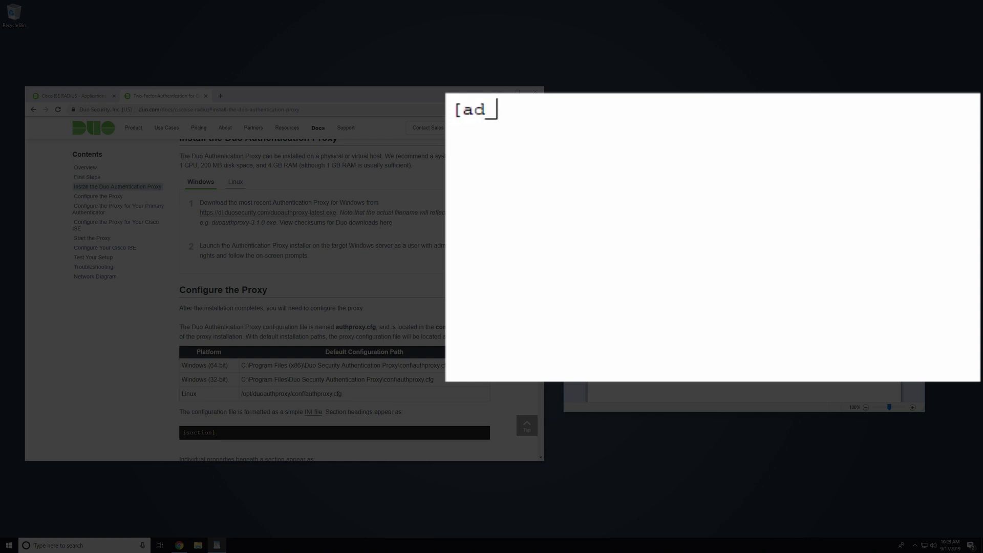
type("]")
key("Return")
type("host")
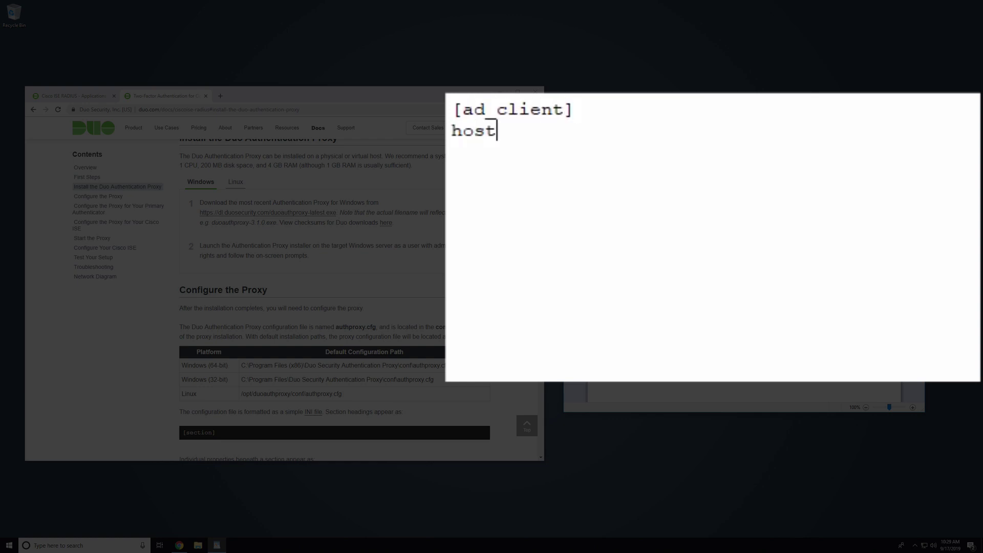
type("=192.168.1.1")
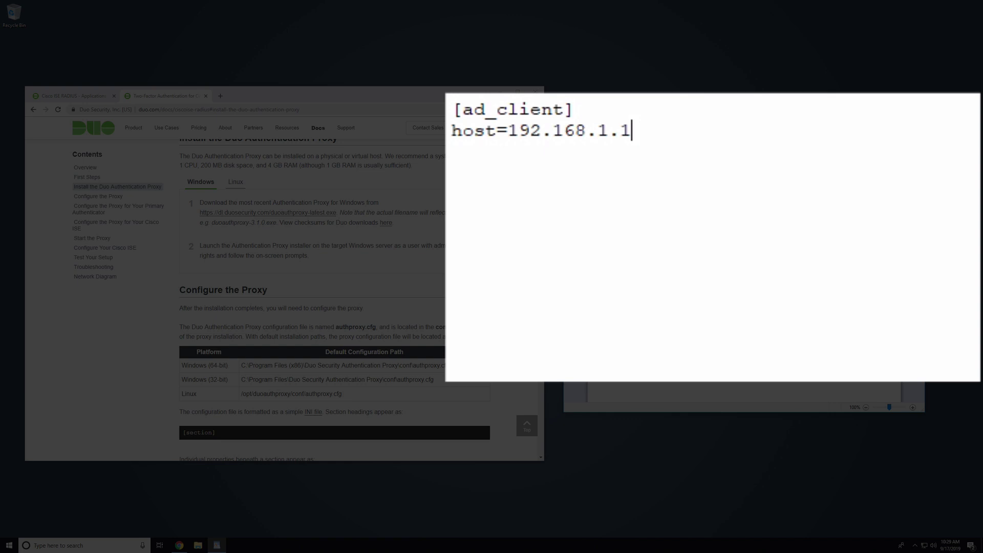
Step: Add service account username and password lines and search_dn=DC=example,DC=com
key("Return")
type("service")
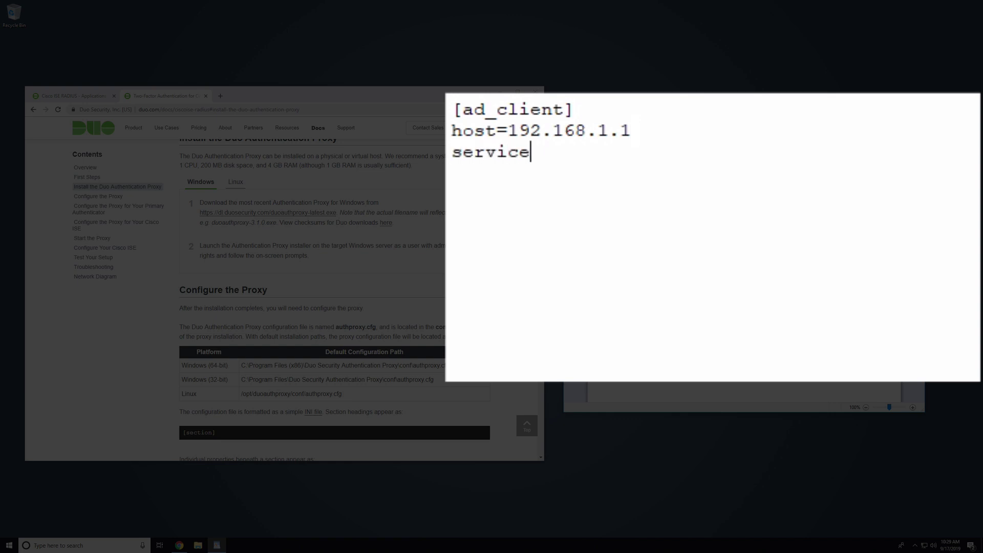
type("_account_userna")
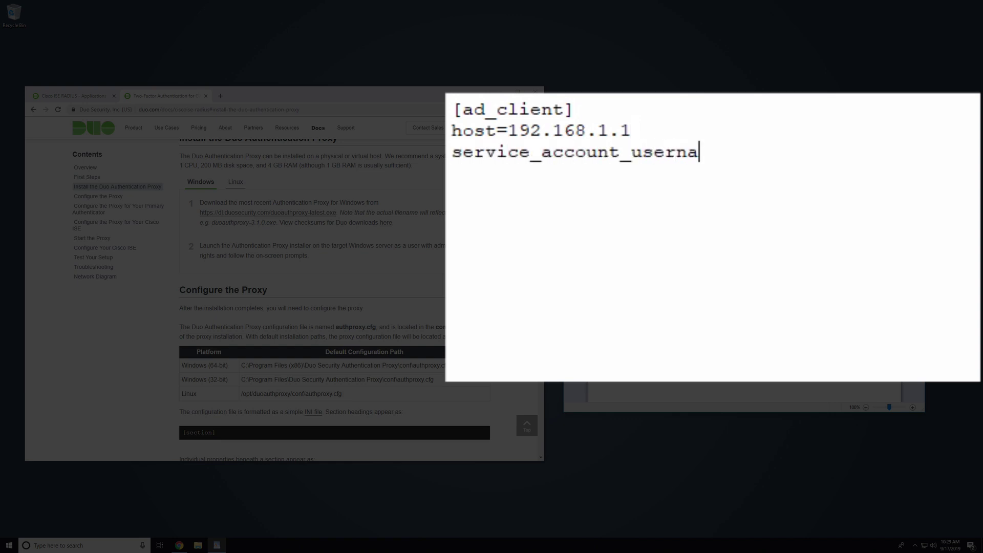
type("me=username")
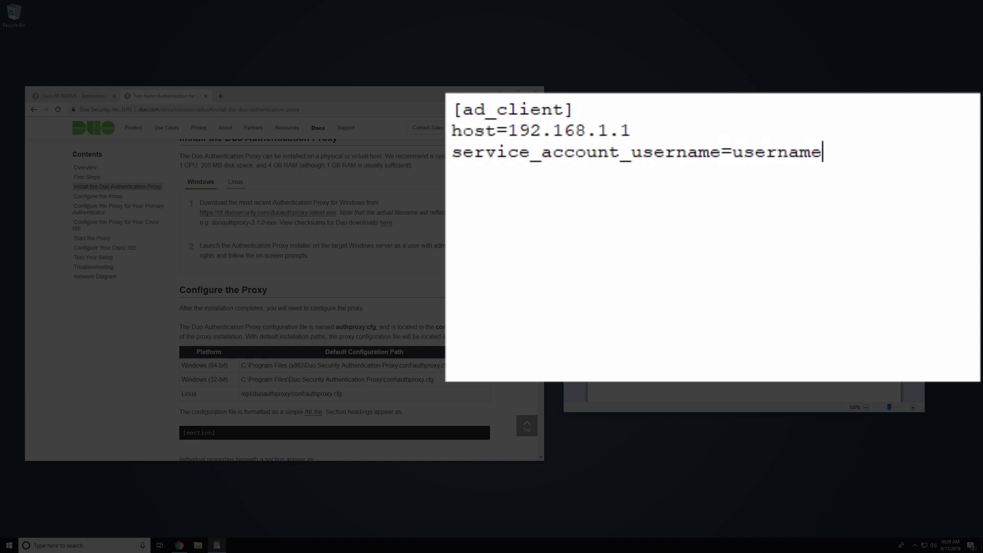
key("Return")
type("service_")
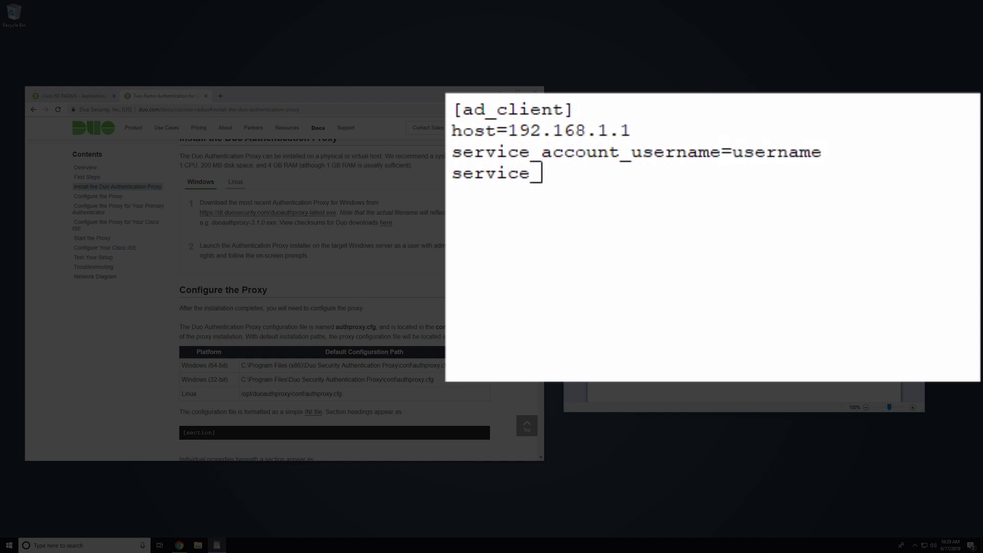
type("account_passw")
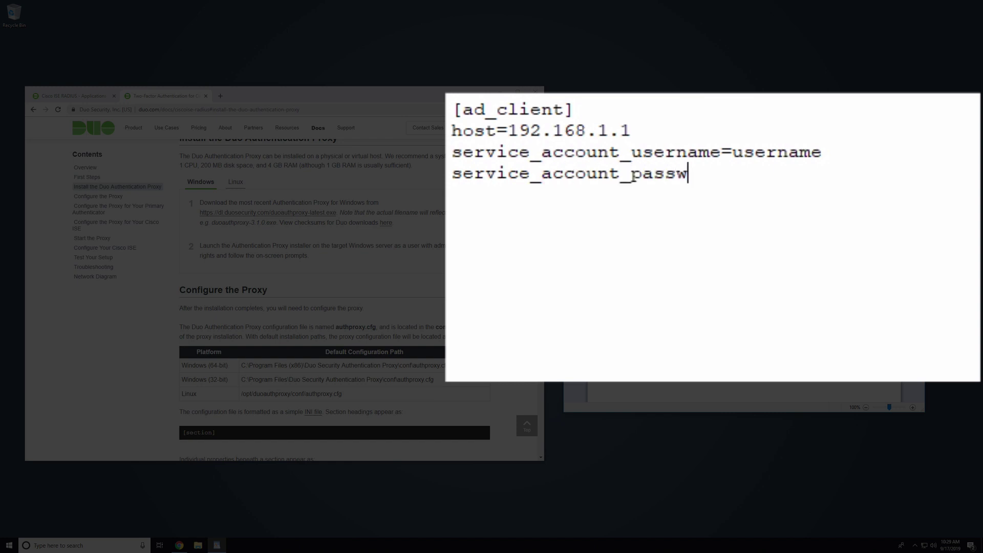
type("ord=password")
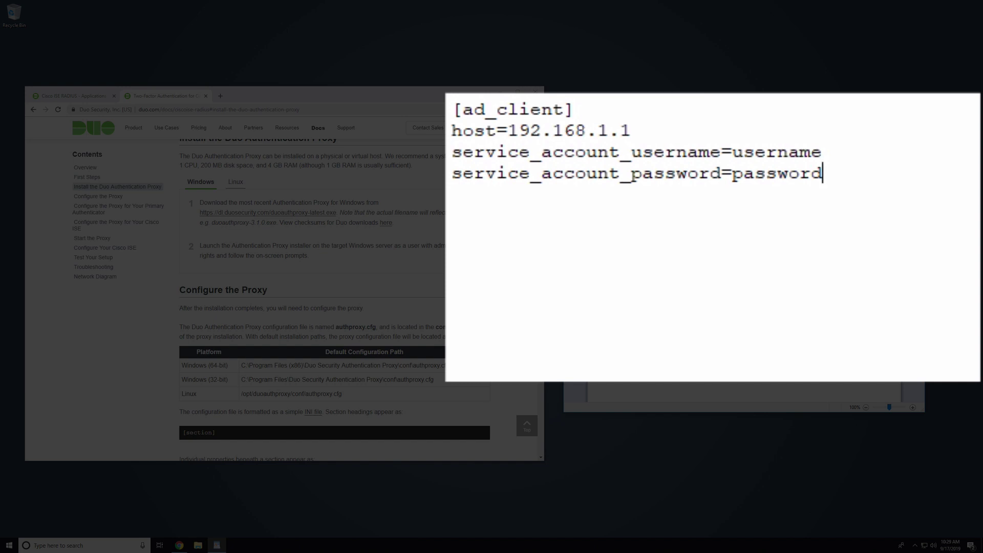
key("Return")
type("search_")
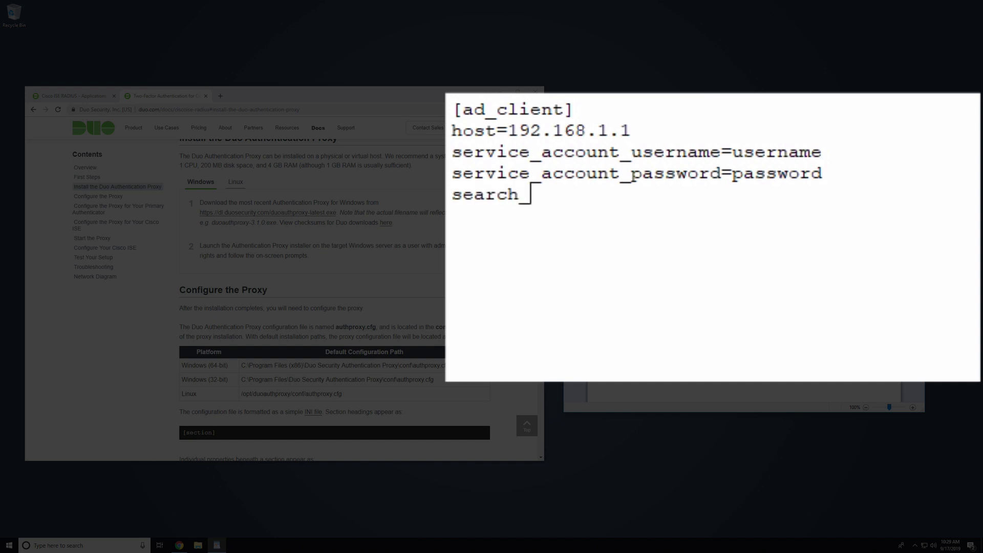
type("dn=DC")
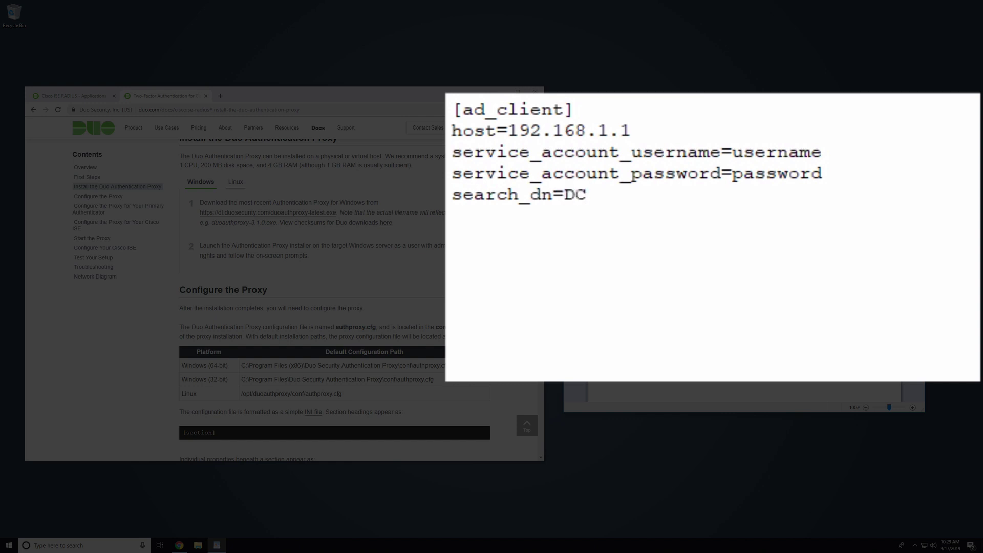
type("=example,")
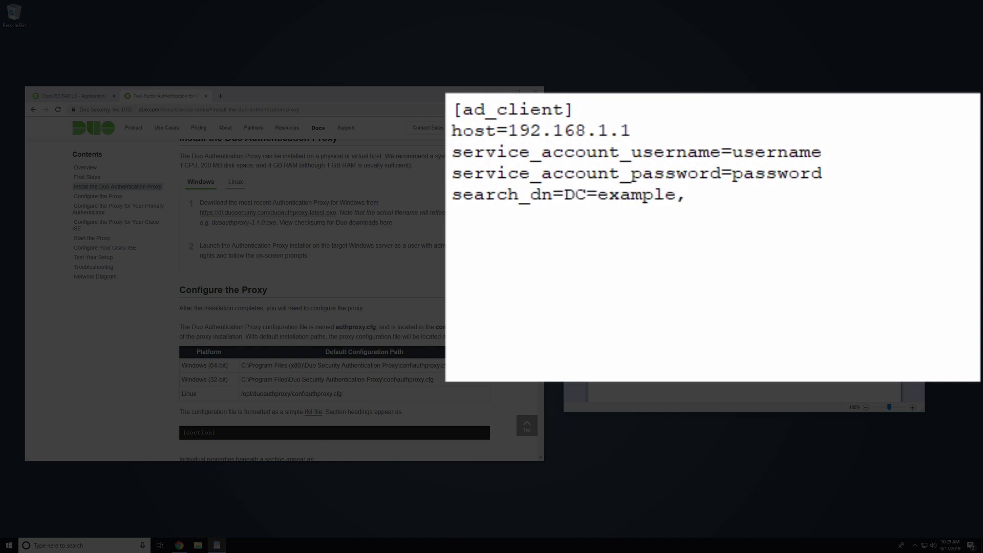
type("DC=com")
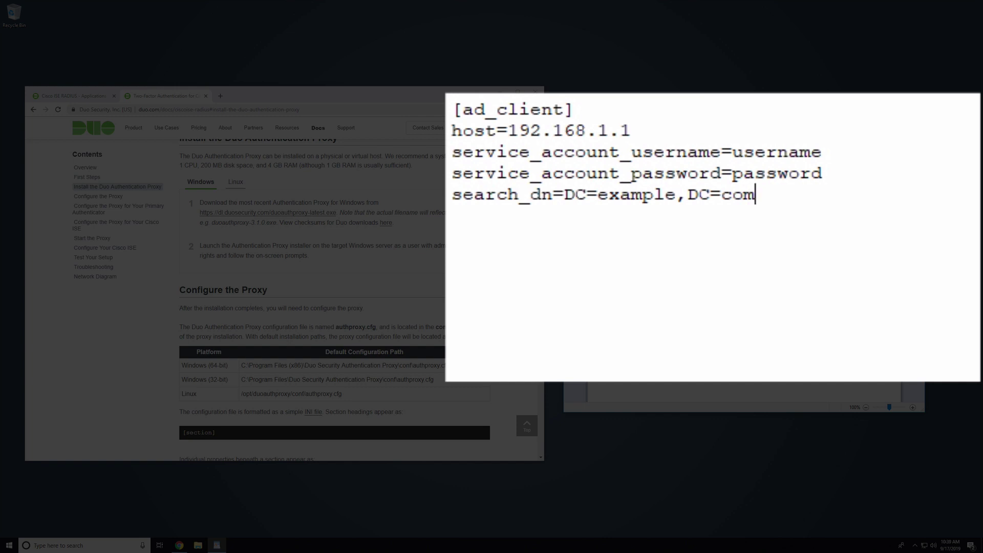
Step: Start a [radius_server_auto] section and paste the Duo integration key as ikey
key("Return")
key("Return")
type("[radius_server_auto]")
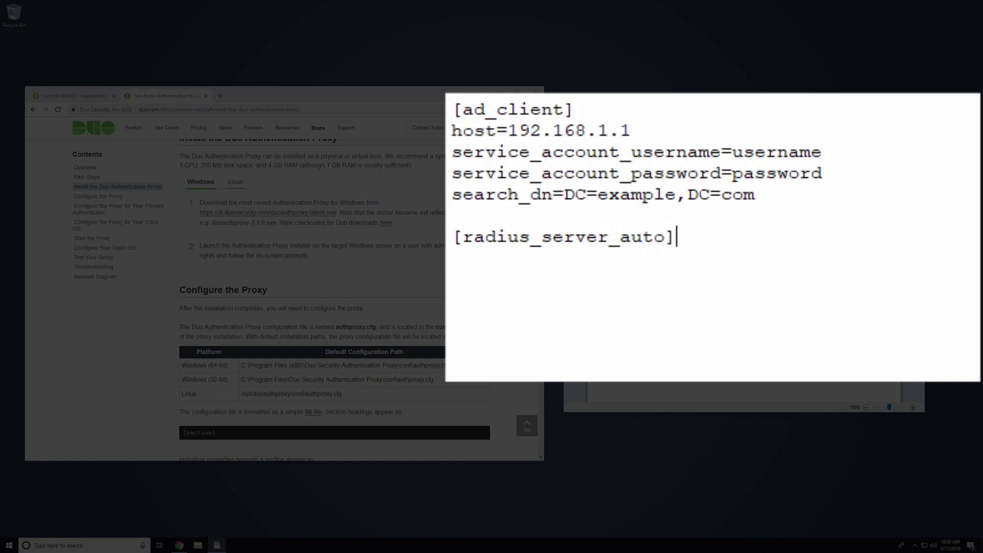
key("Return")
type("ikey=")
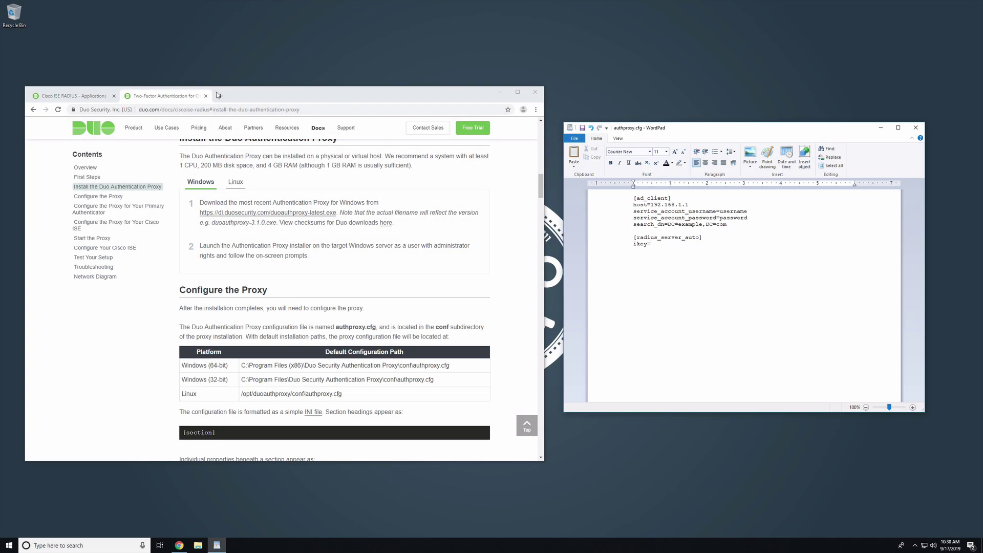
left_click(71, 96)
left_click(236, 295)
key("ctrl+c")
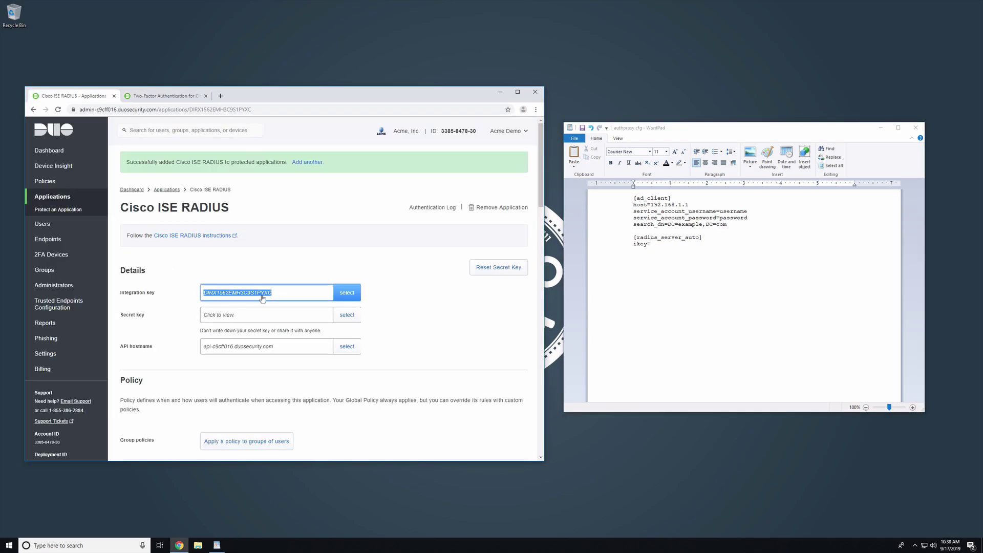
key("alt+Tab")
key("ctrl+v")
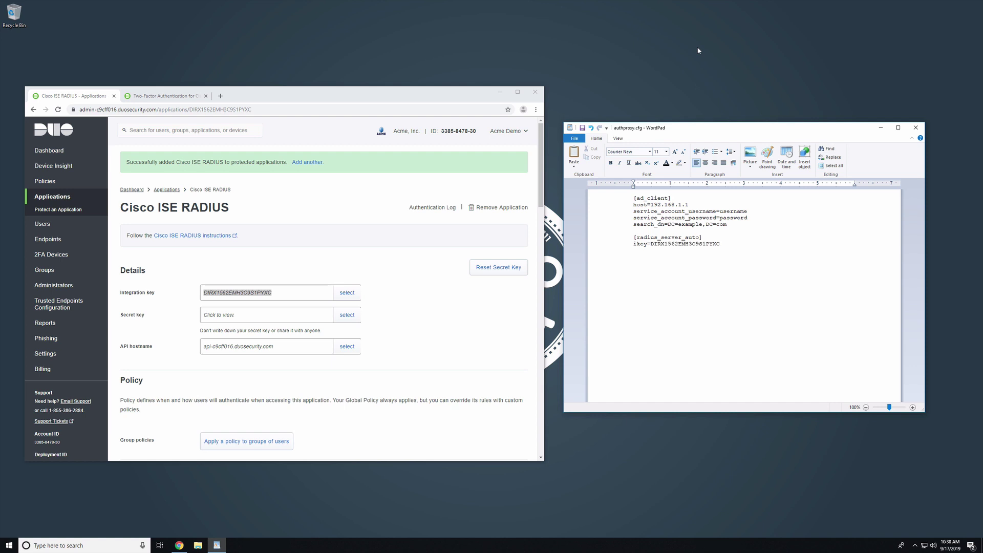
Step: Add skey and api_host lines with the secret key and API hostname copied from Duo
key("Return")
type("skey=")
left_click(347, 315)
key("ctrl+c")
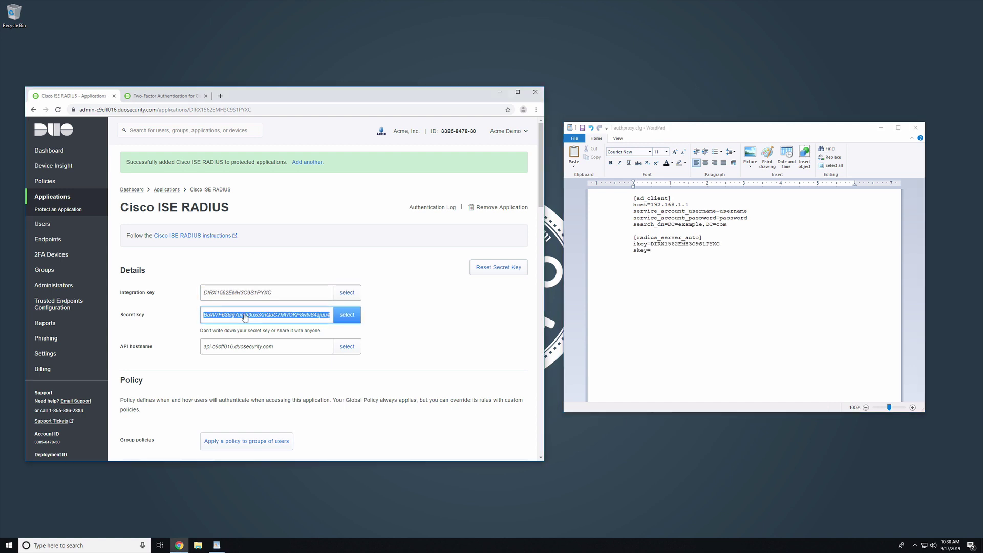
key("alt+Tab")
key("ctrl+v")
type("api_host=")
left_click(347, 346)
key("ctrl+c")
key("alt+Tab")
key("ctrl+v")
Step: Add radius_ip_1=10.1.100.21, a radius_secret_1 line, and client=ad_client
key("Return")
type("radius_ip_1=")
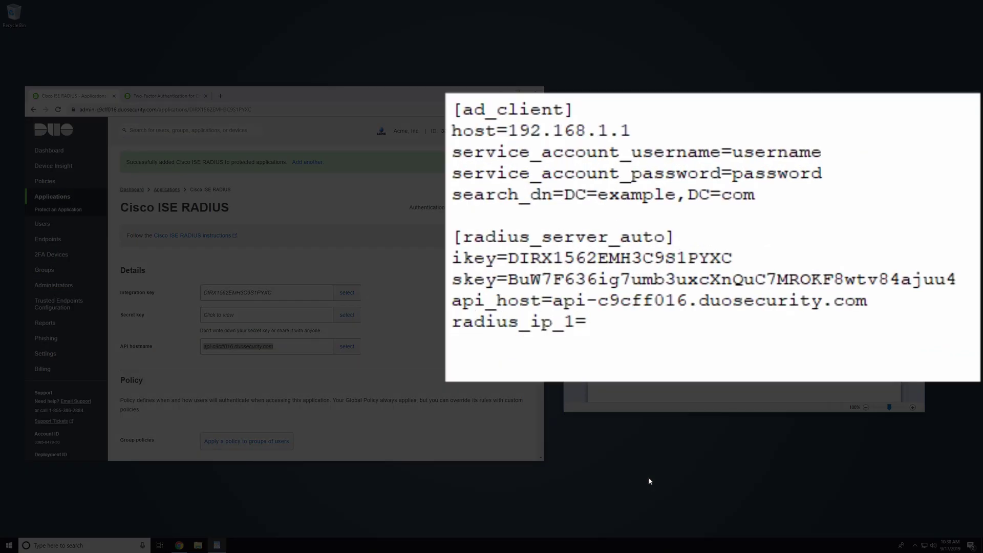
type("10.1.100.21")
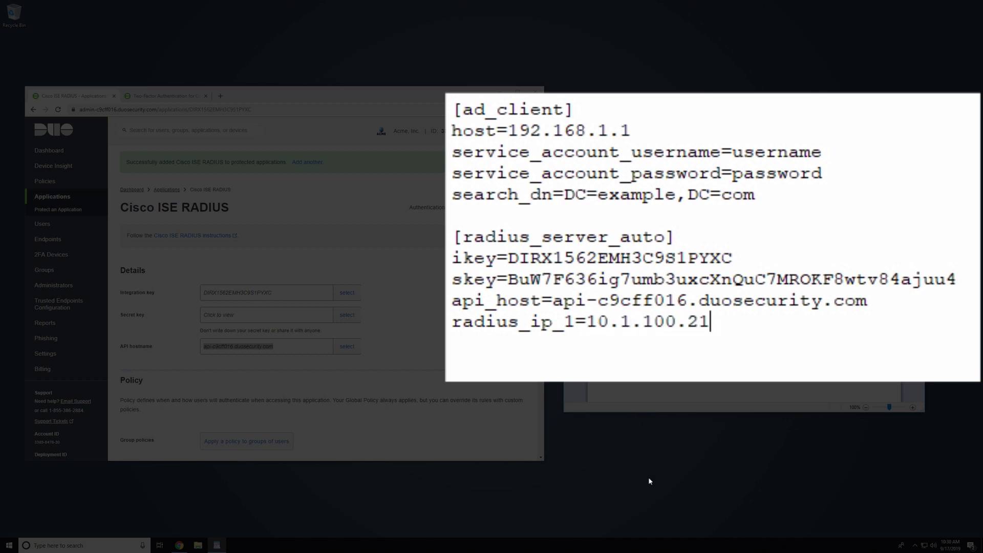
key("Return")
type("radius_secret_1")
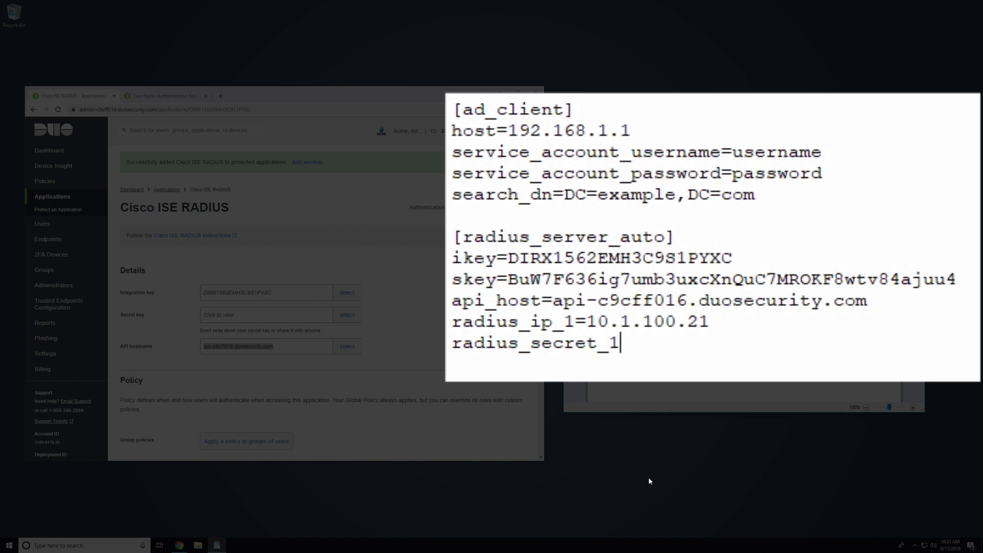
type("=secret")
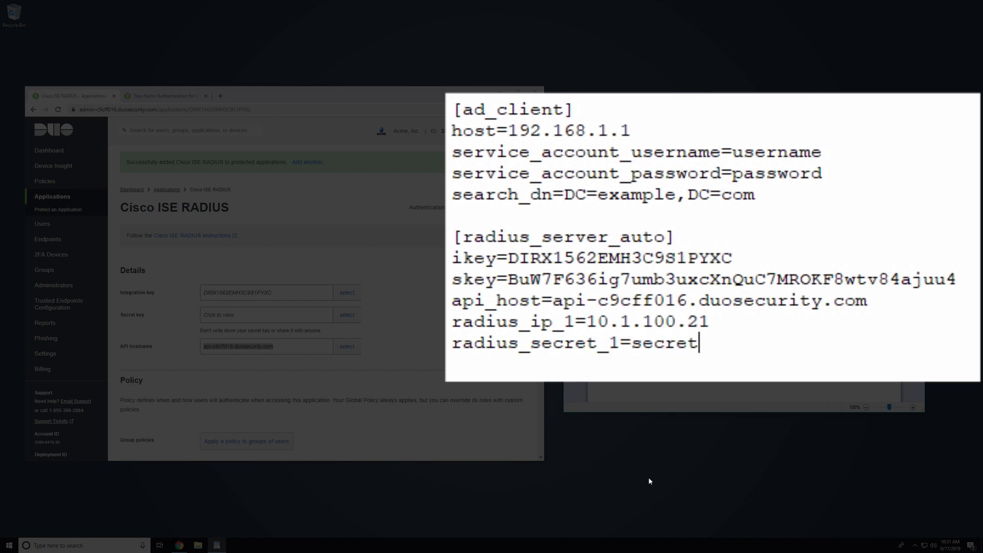
key("Return")
type("client=")
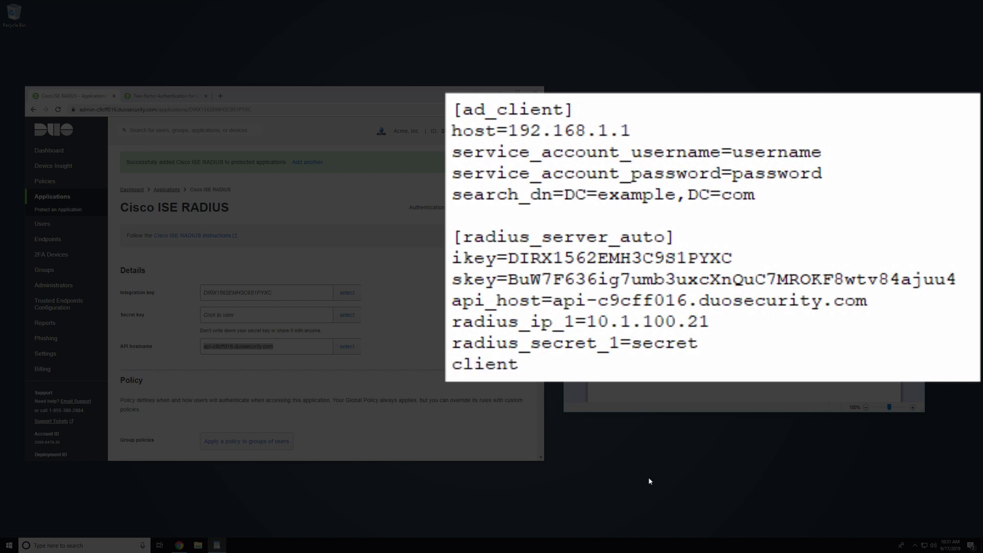
type("ad_client")
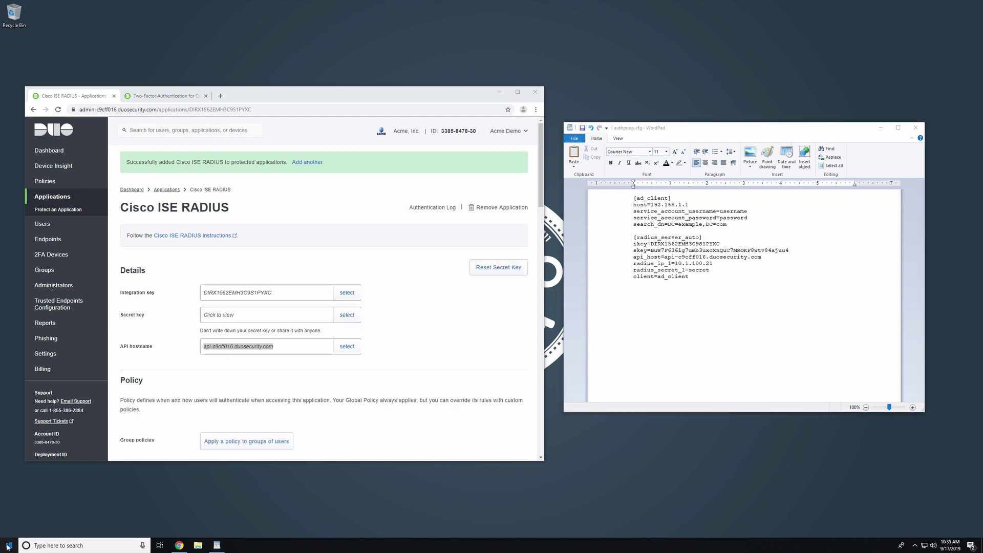
Step: Run 'net start DuoAuthProxy' in a Command Prompt launched as administrator
left_click(8, 546)
type("cmd")
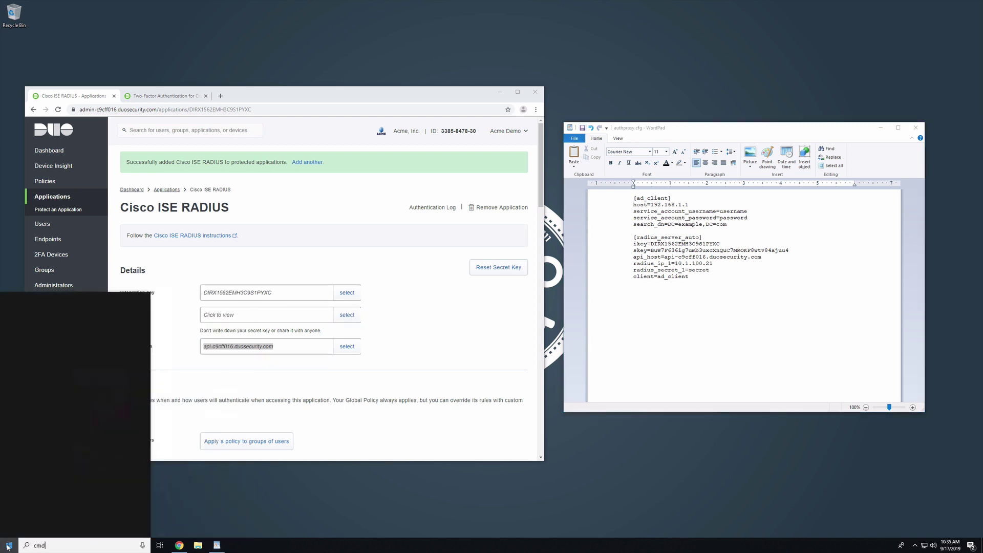
right_click(129, 347)
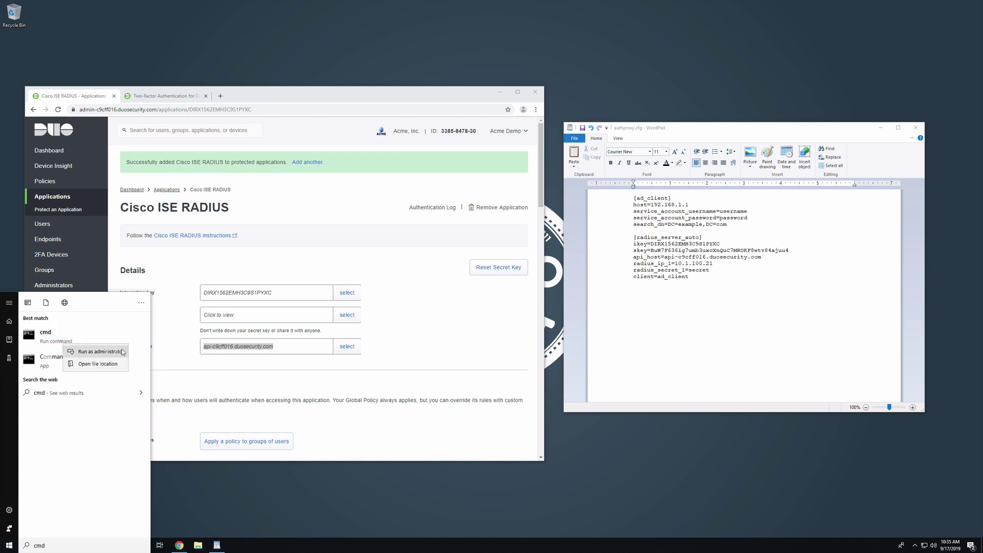
left_click(97, 346)
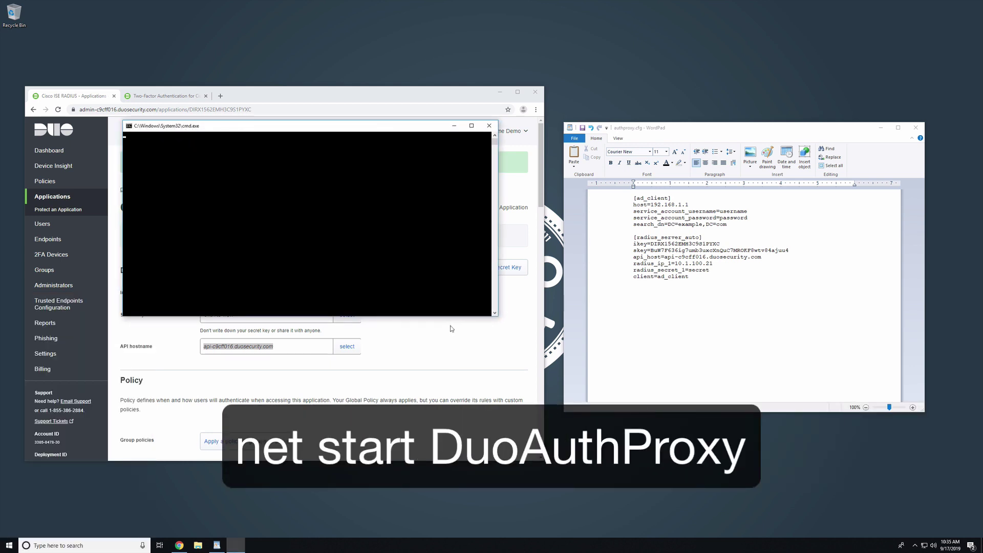
type("net start DuoAuthProxy")
key("Return")
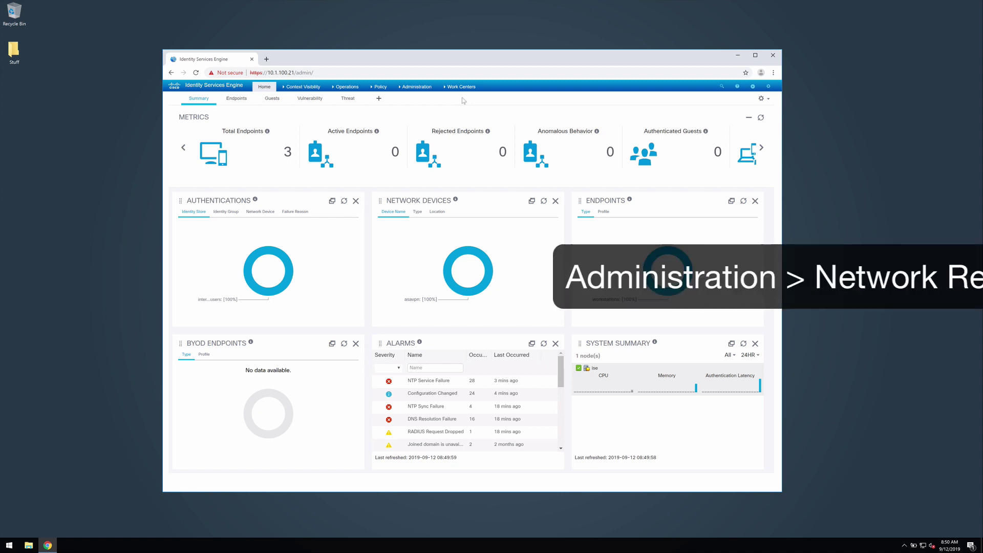
Step: Begin adding a new server under Administration's External RADIUS Servers list
left_click(415, 87)
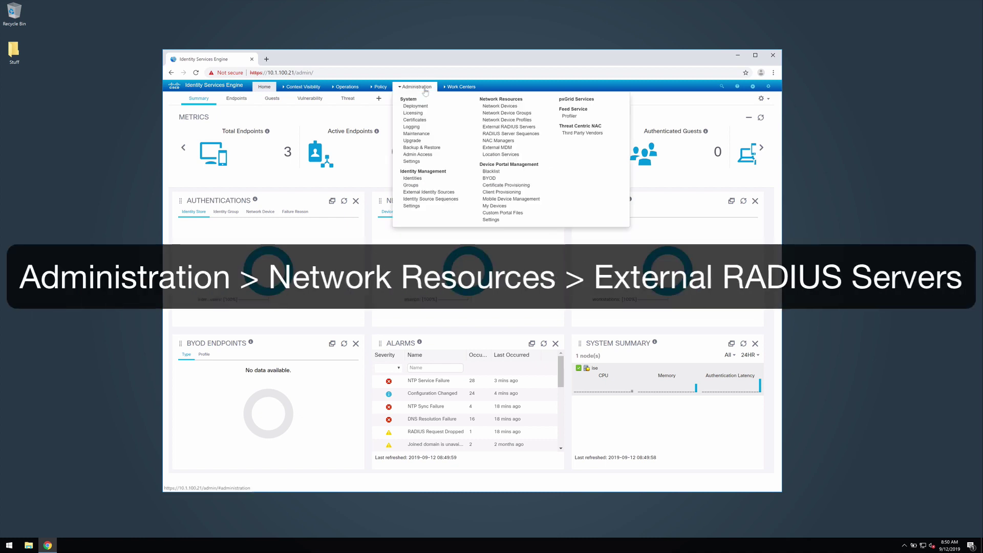
left_click(496, 129)
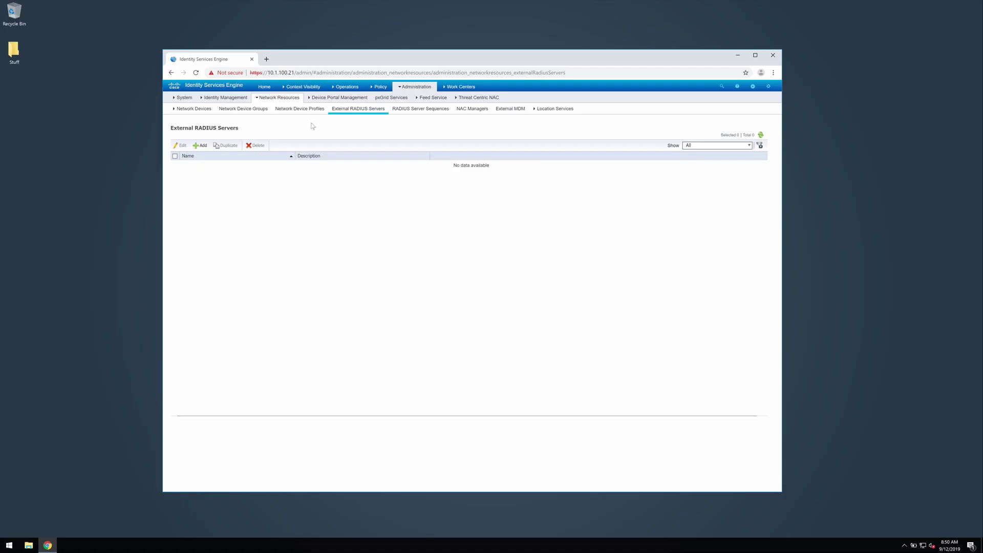
left_click(201, 147)
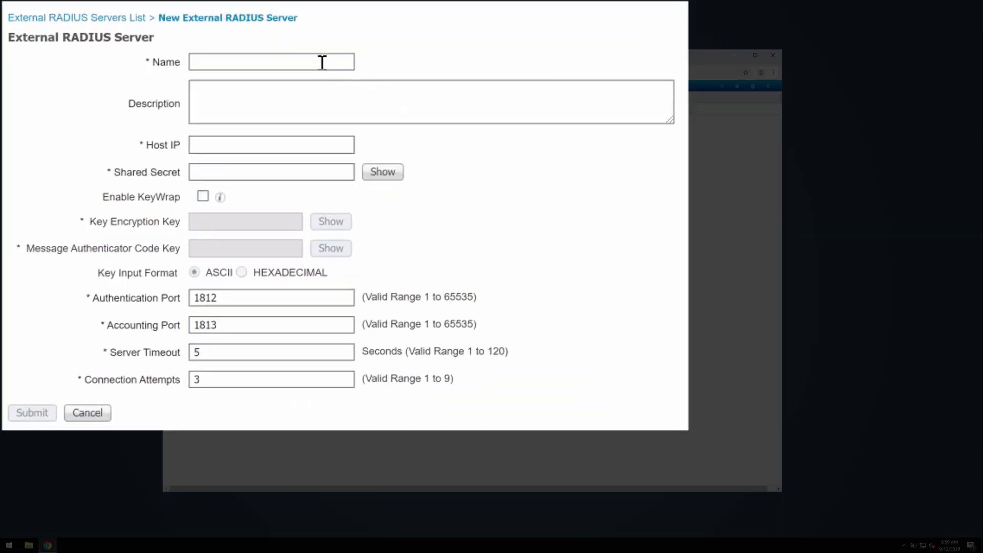
Step: Enter name DuoRADIUS, host 10.1.100.5, the shared secret and a 60-second timeout, then submit
left_click(321, 62)
type("DuoRADIUS")
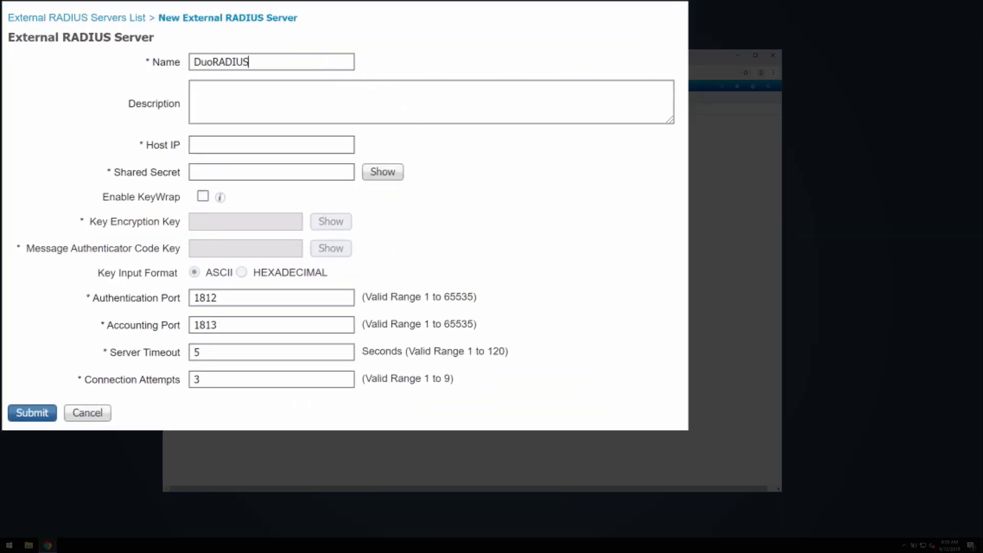
left_click(339, 141)
type("10.1.100.5")
left_click(283, 179)
type("••••••")
left_click_drag(236, 352, 150, 346)
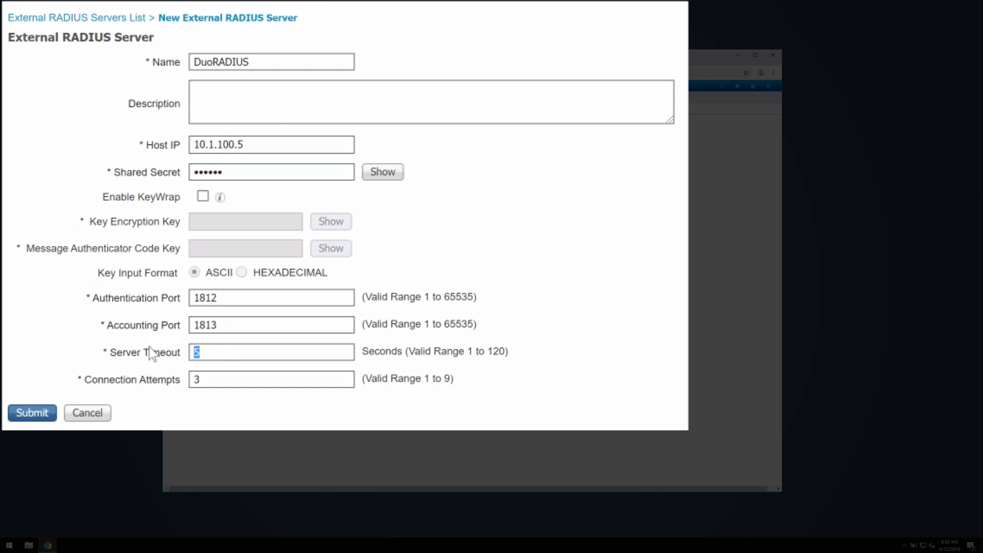
type("60")
left_click(35, 413)
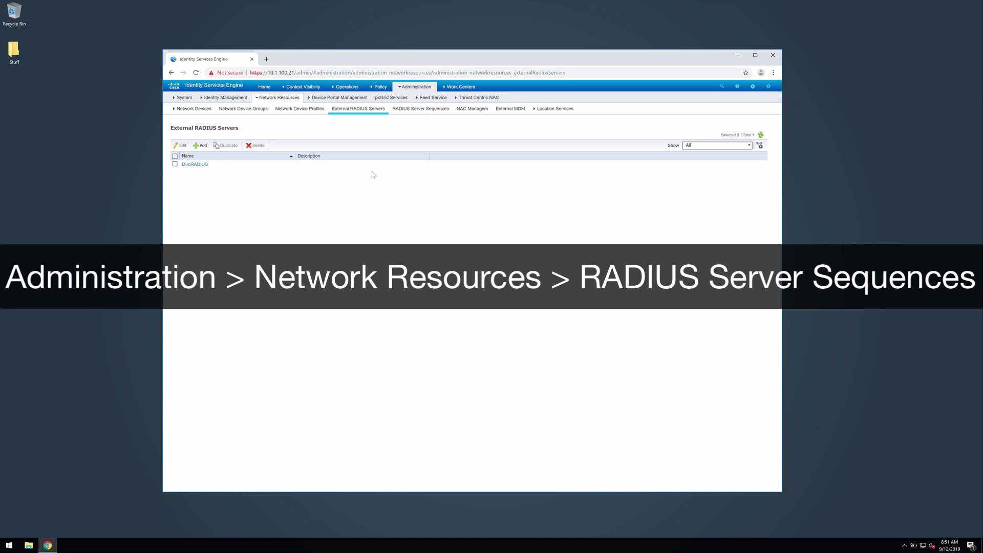
Step: Create sequence DuoRADIUSSequence with DuoRADIUS moved to the selected servers and submit it
left_click(431, 112)
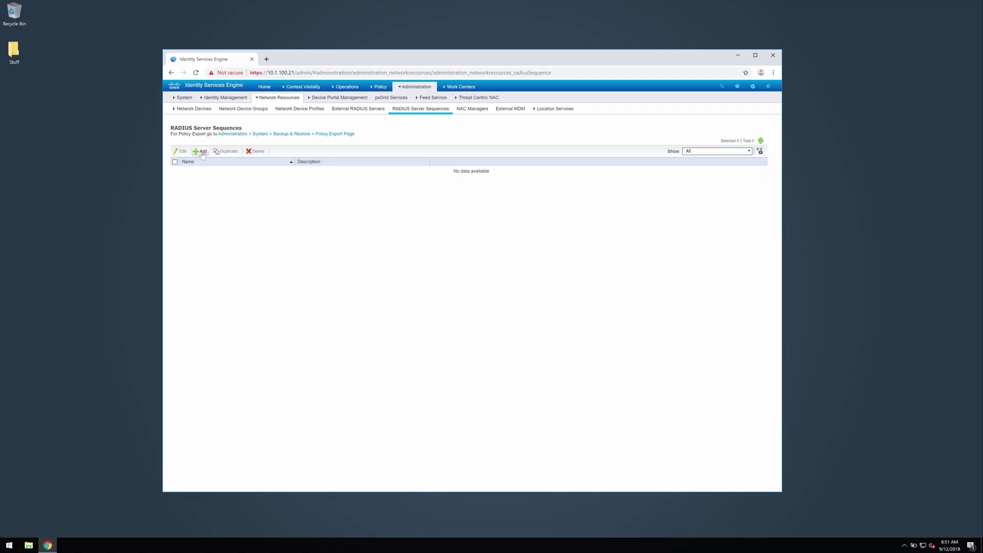
left_click(201, 151)
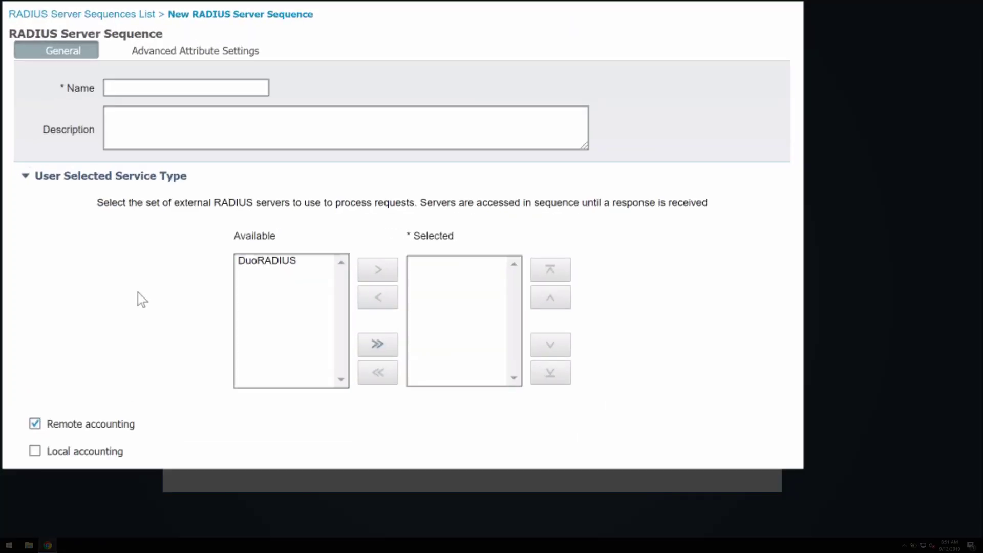
type("DuoRADIUSSequence")
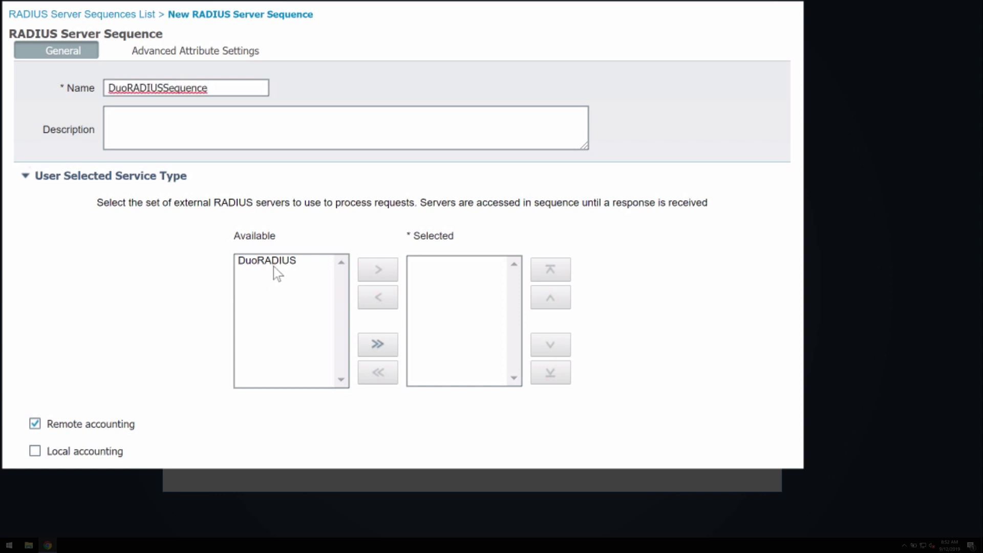
left_click(279, 262)
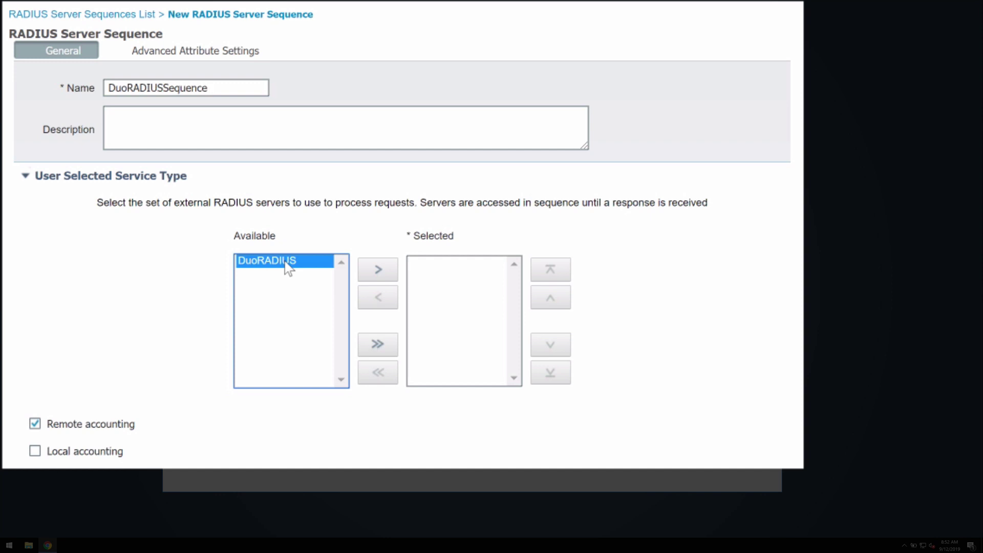
left_click(376, 274)
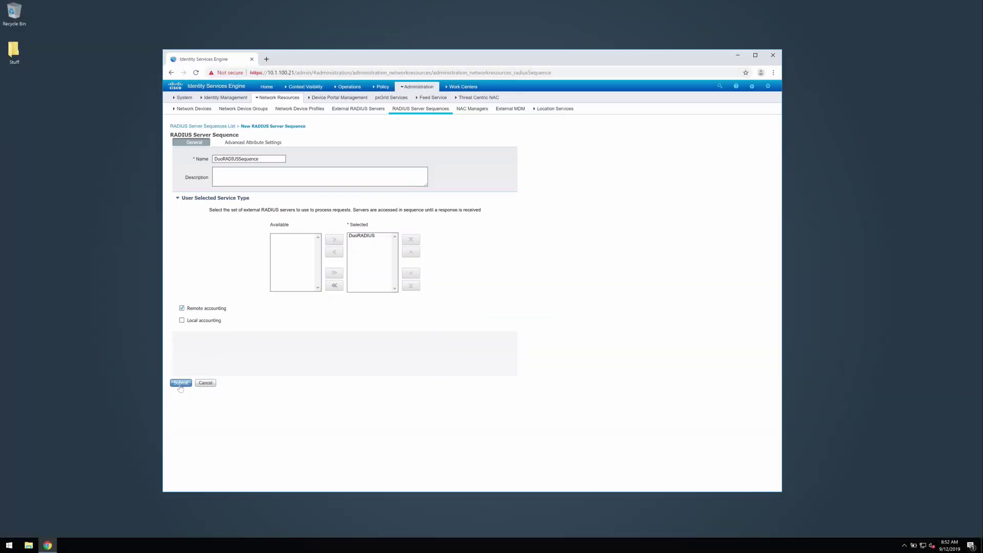
left_click(180, 383)
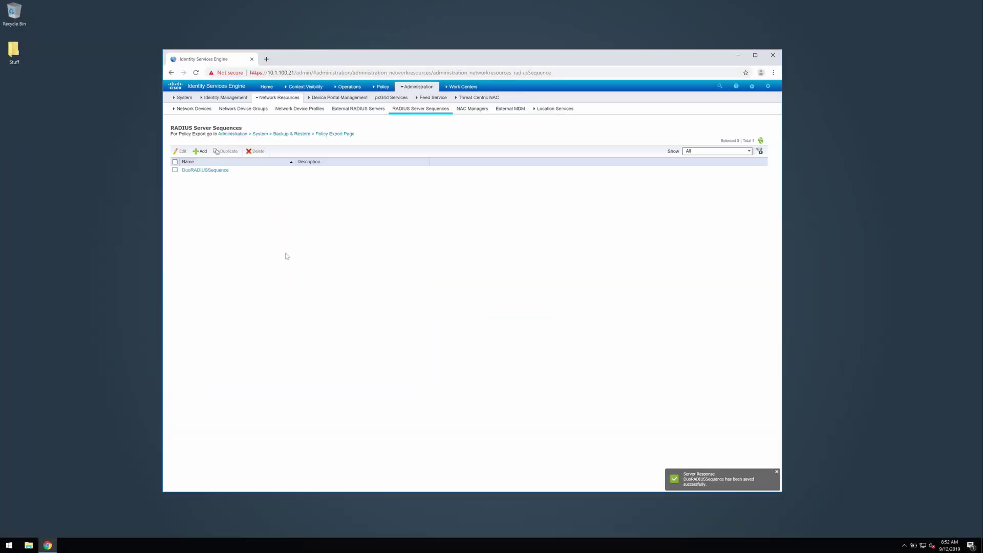
Step: Pick DuoRADIUSSequence for the Default policy set on the Policy Sets page and save
left_click(386, 88)
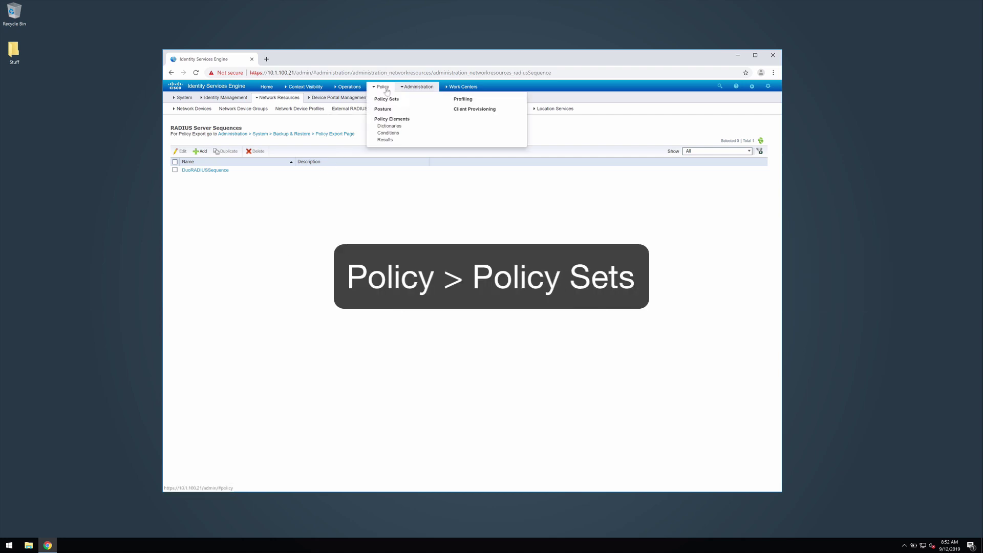
left_click(385, 100)
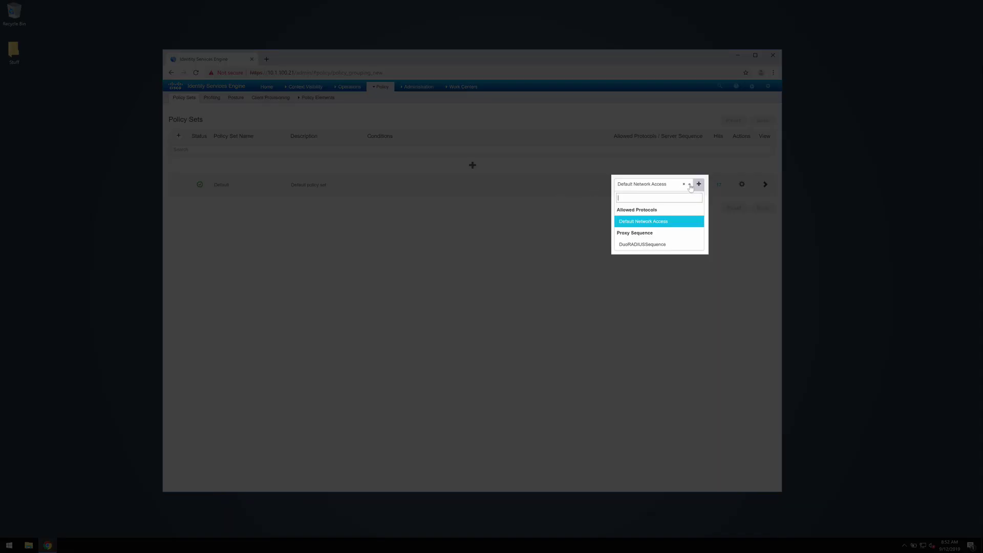
left_click(654, 244)
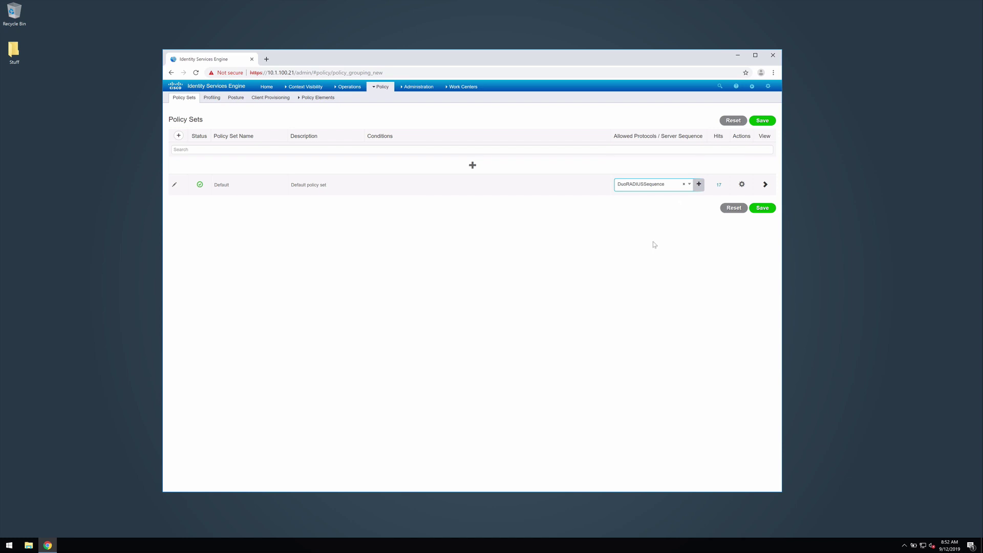
left_click(766, 212)
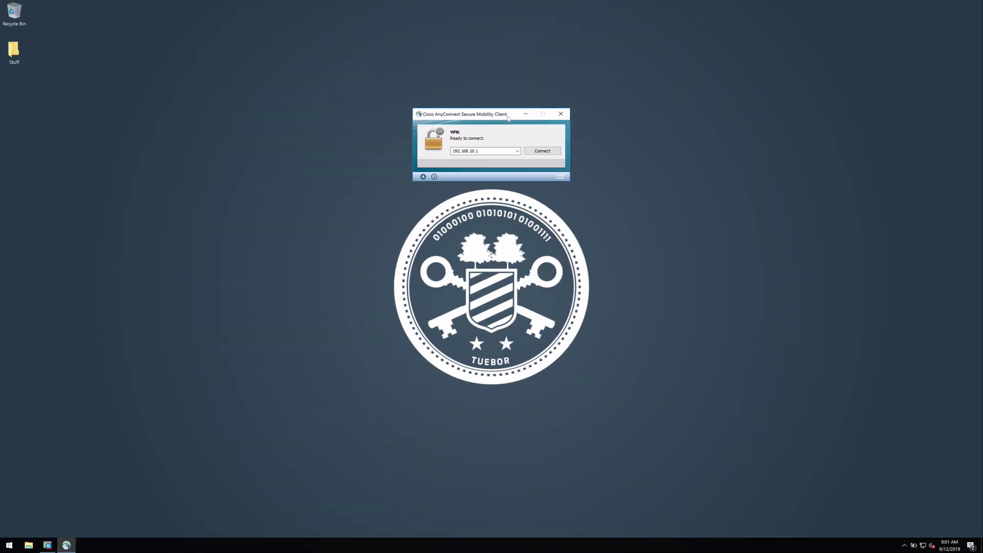
Step: Connect AnyConnect to 192.168.10.1 and submit the DuoUsers login password
left_click(545, 153)
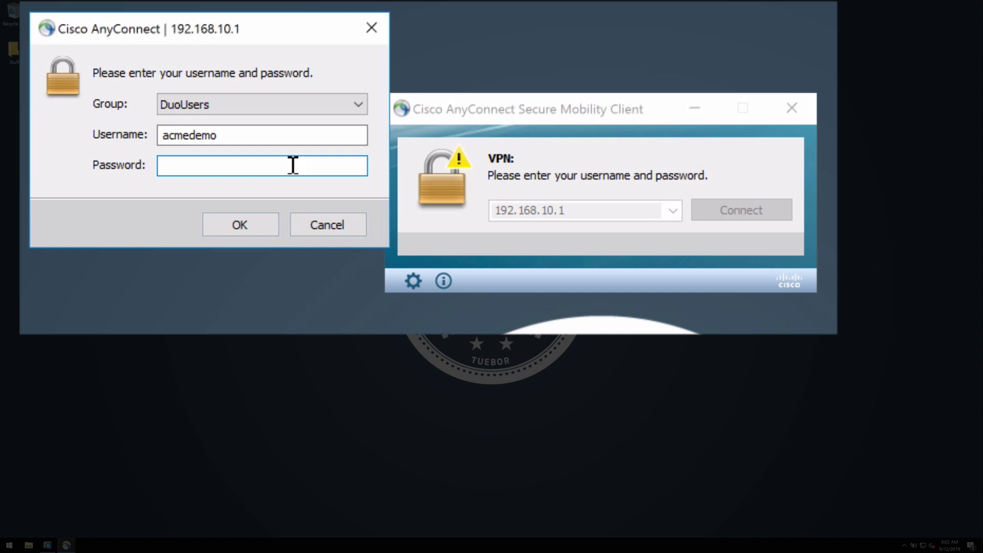
type("**********")
key("Return")
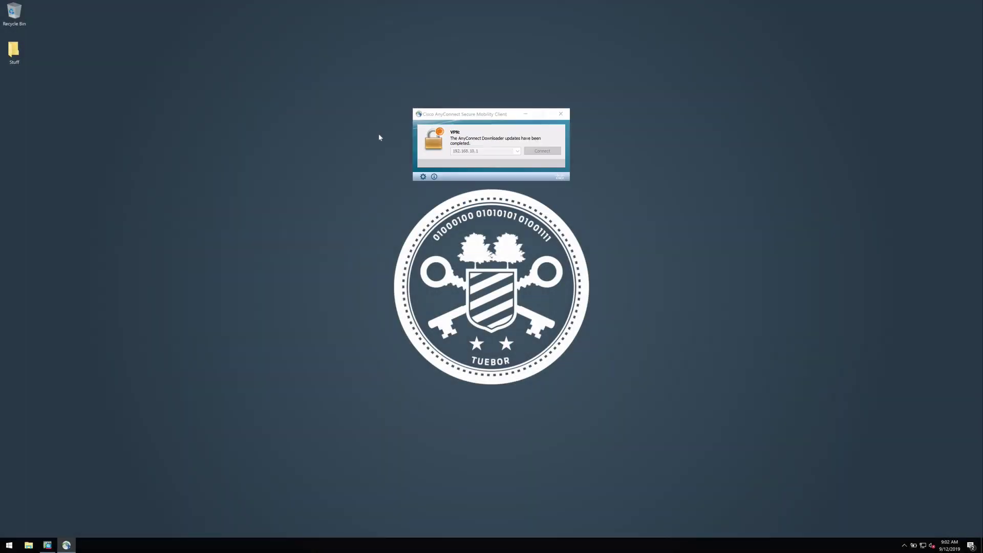